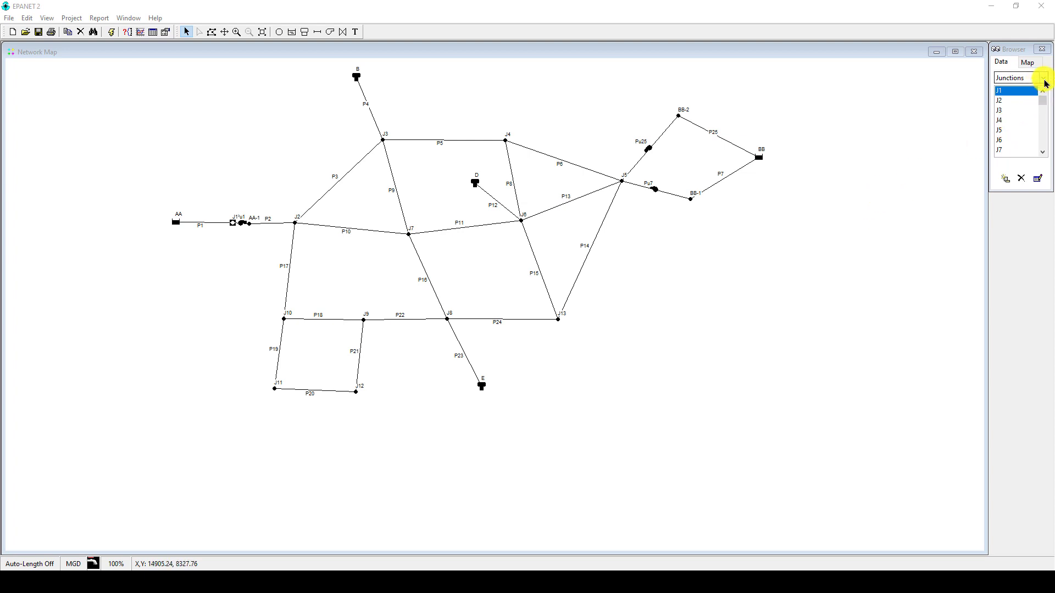
Add a new time pattern to the project, leaving its multipliers empty
{"action": "left_click", "coordinate": [1045, 83]}
{"action": "left_click", "coordinate": [1010, 147]}
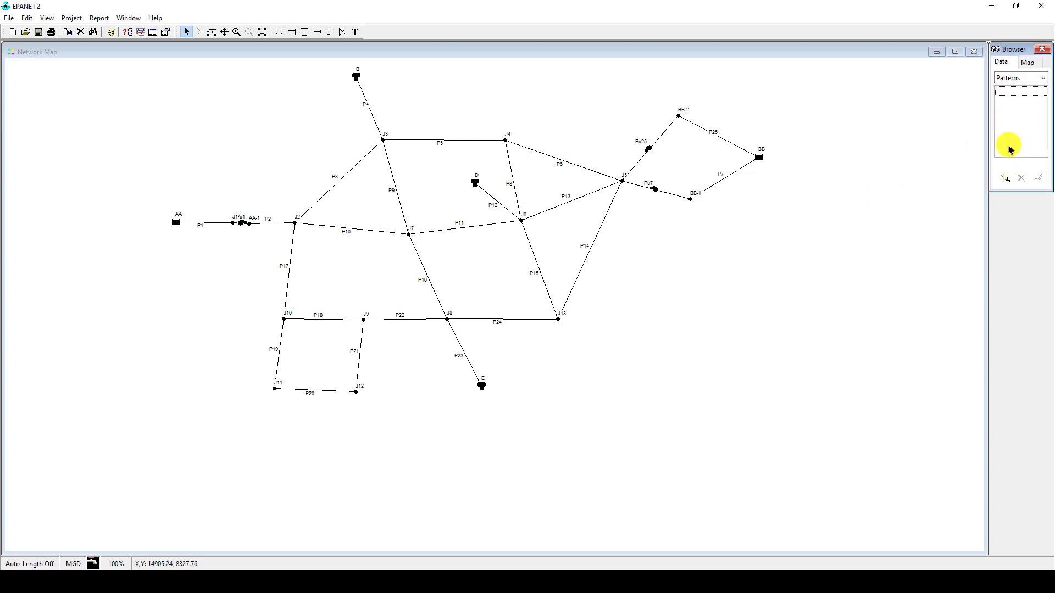
{"action": "left_click", "coordinate": [1006, 178]}
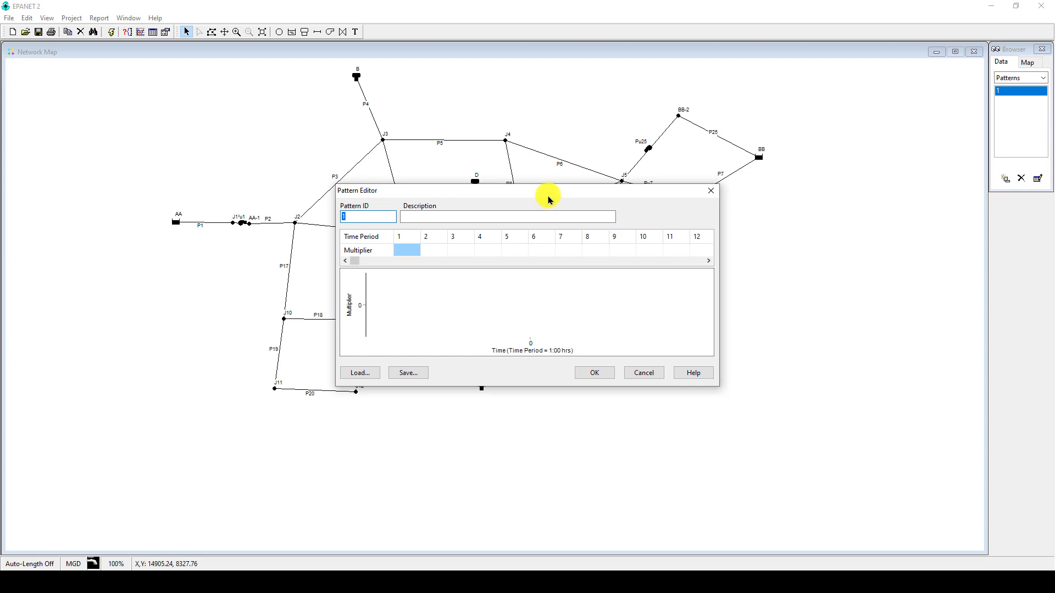
{"action": "left_click_drag", "start_coordinate": [547, 193], "coordinate": [728, 121]}
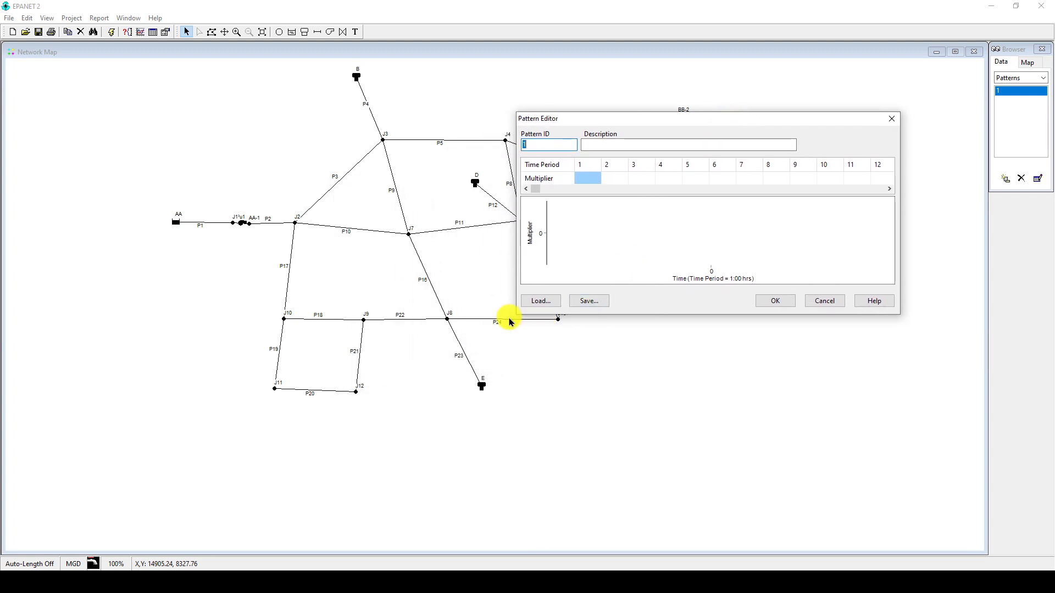
{"action": "left_click_drag", "start_coordinate": [652, 118], "coordinate": [728, 97]}
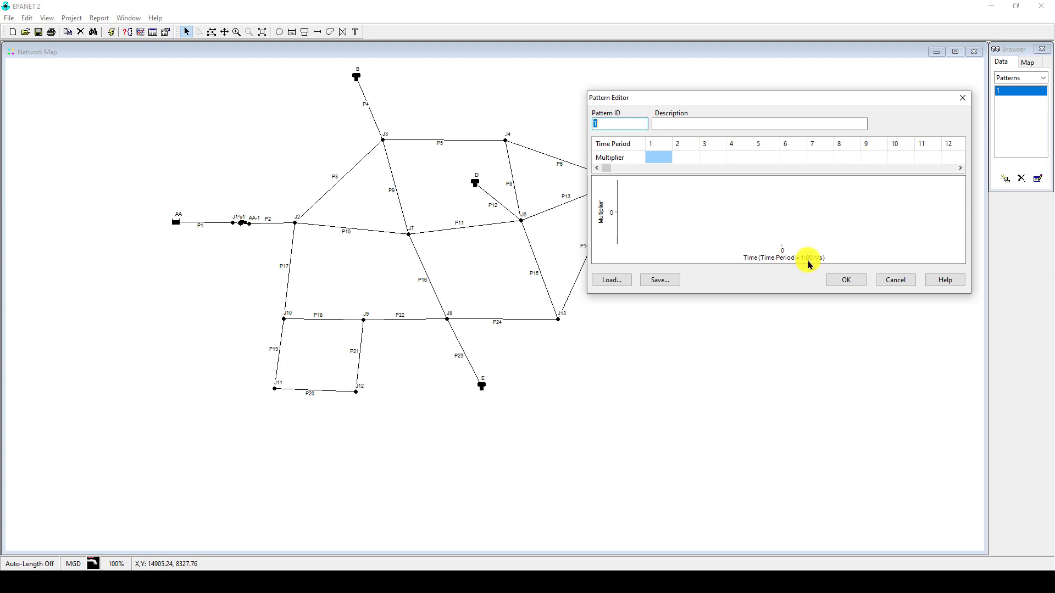
{"action": "left_click", "coordinate": [895, 281]}
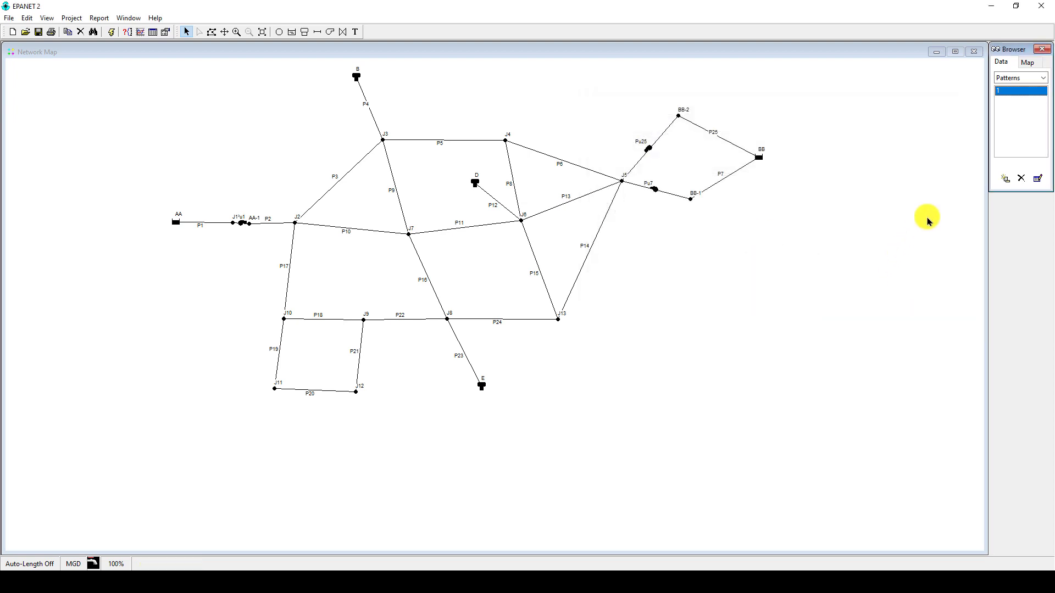
Set the Pattern Time Step in the Times options to 2:00 hours
{"action": "left_click", "coordinate": [1042, 78]}
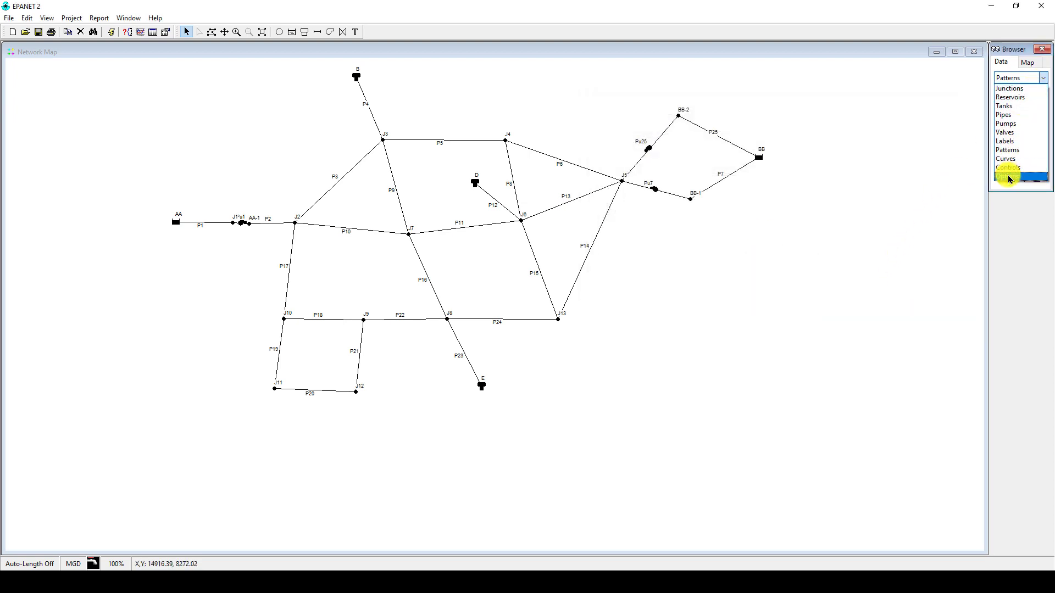
{"action": "left_click", "coordinate": [1008, 177]}
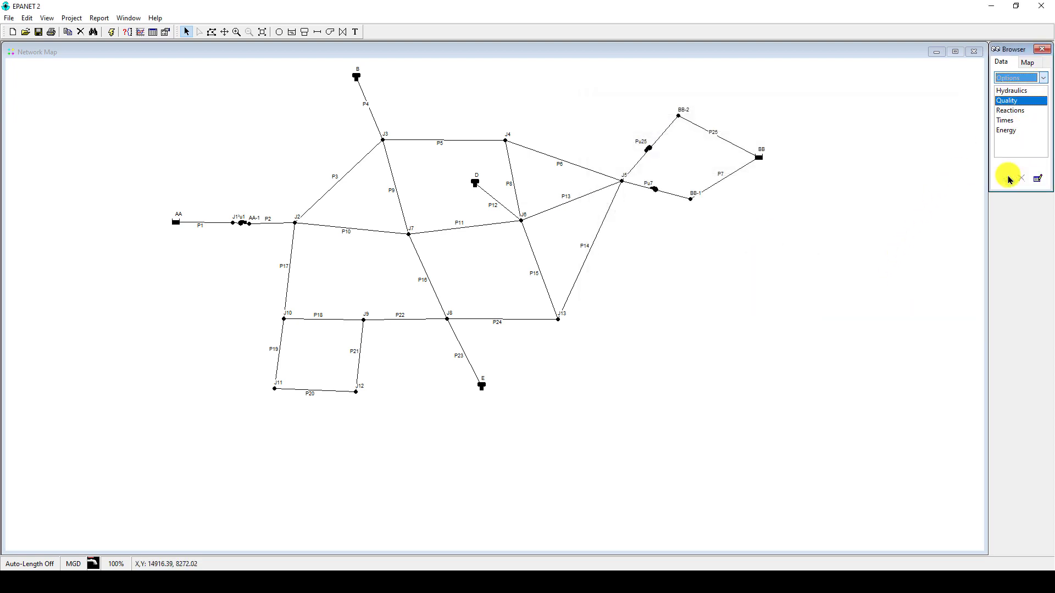
{"action": "left_click", "coordinate": [1010, 121]}
{"action": "left_click", "coordinate": [1038, 179]}
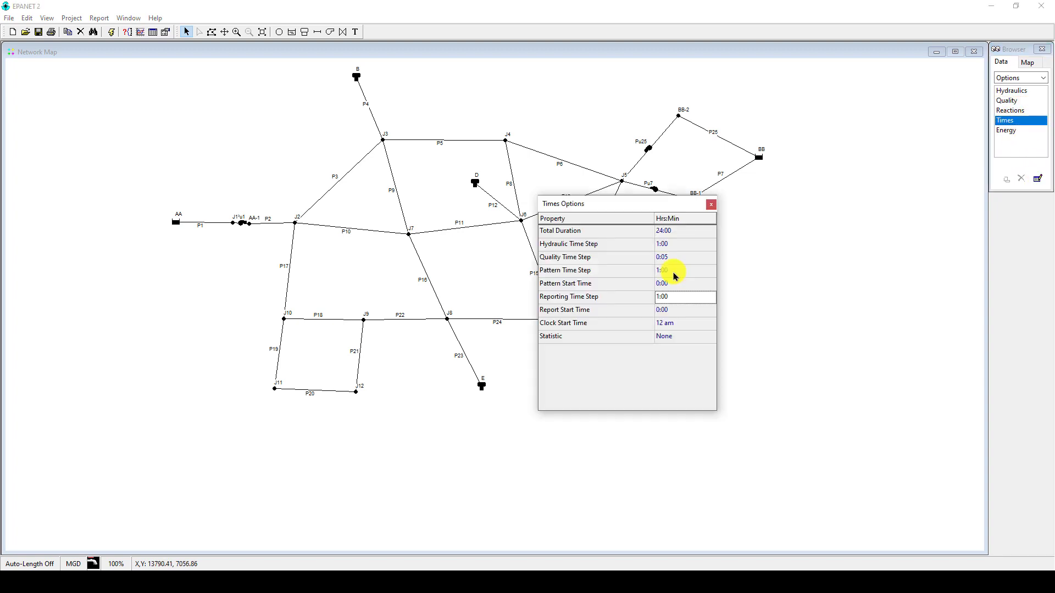
{"action": "left_click", "coordinate": [672, 274]}
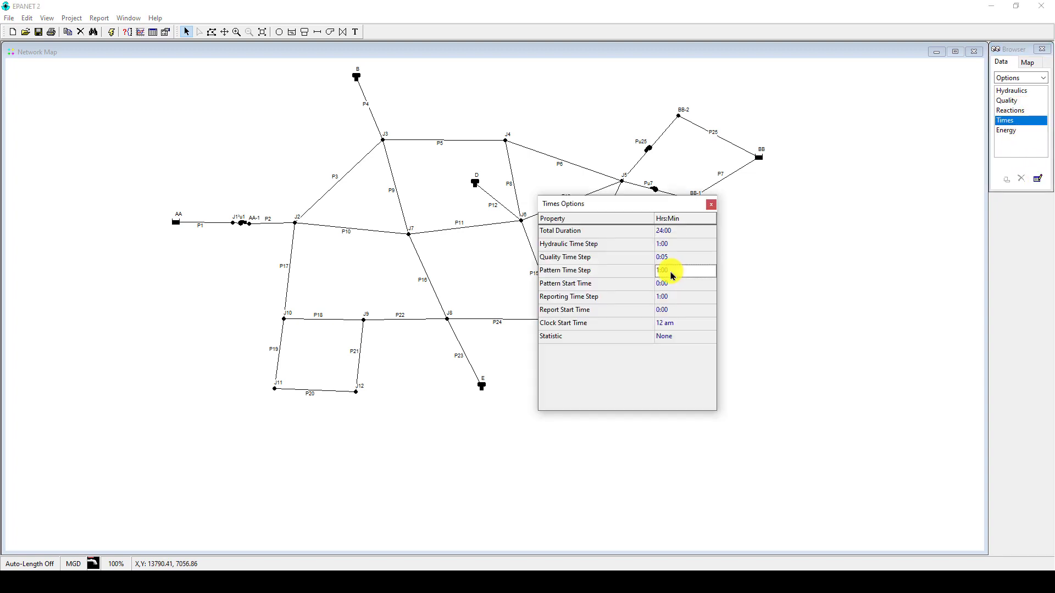
{"action": "type", "text": "2:00"}
{"action": "left_click", "coordinate": [672, 325]}
{"action": "left_click", "coordinate": [711, 205]}
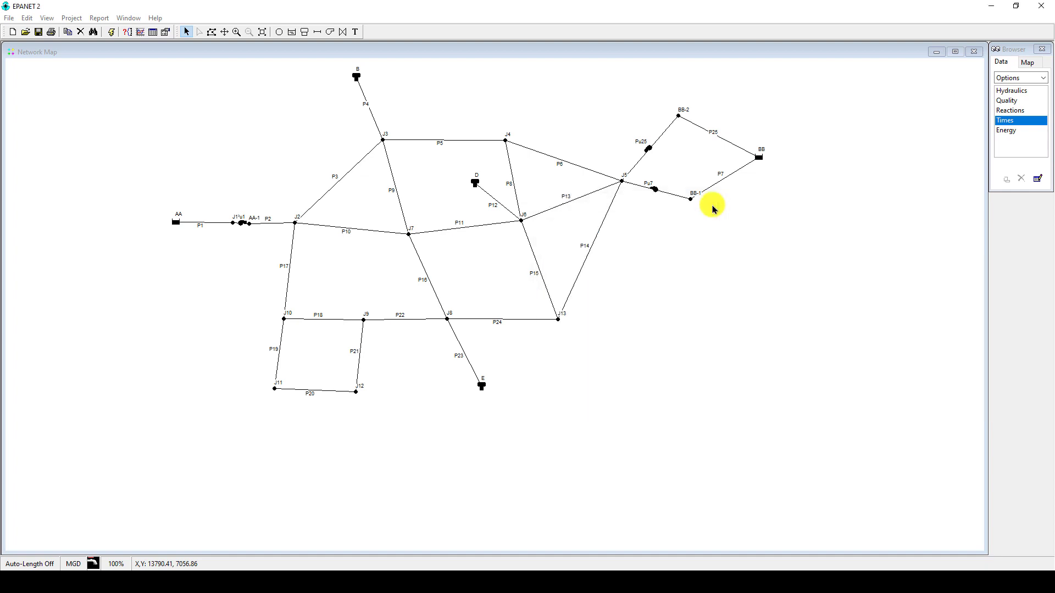
Edit pattern 1 and set the multipliers for time periods 1 to 3 to 1, 1.3 and 1.54
{"action": "left_click", "coordinate": [1042, 78]}
{"action": "left_click", "coordinate": [1007, 150]}
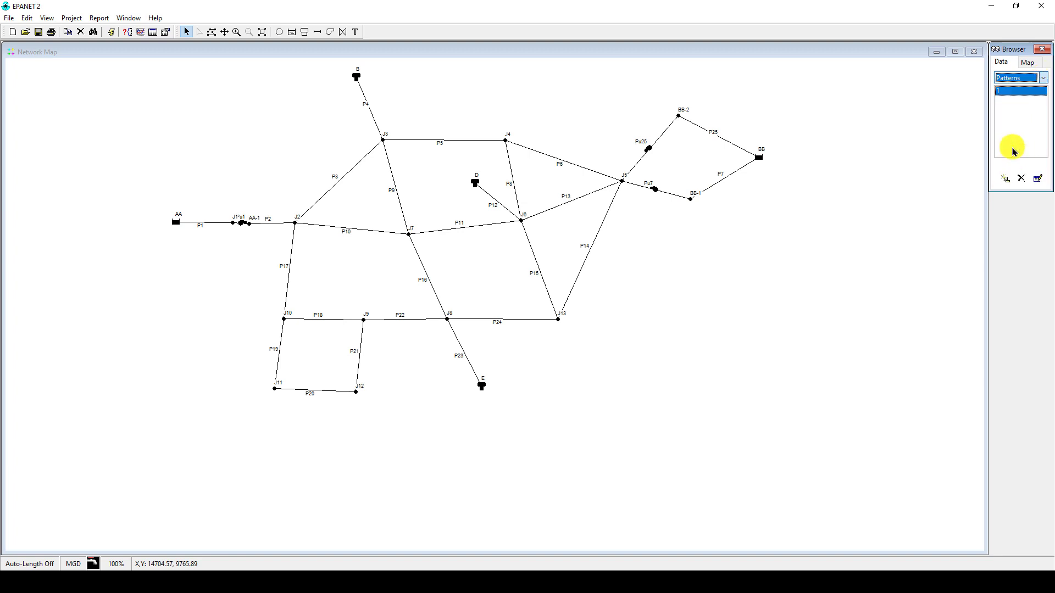
{"action": "left_click", "coordinate": [1037, 178]}
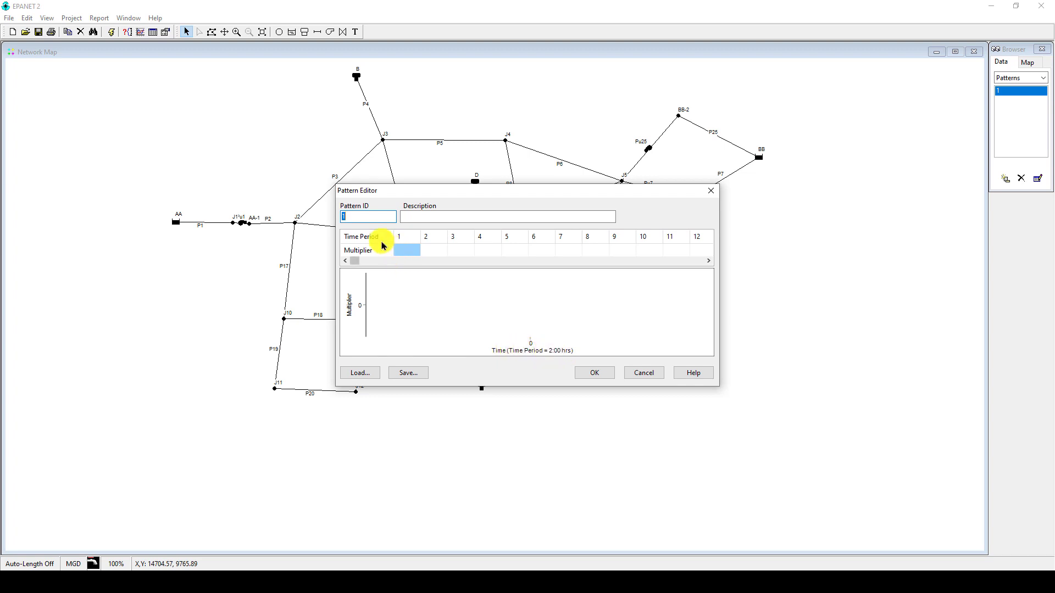
{"action": "left_click", "coordinate": [408, 253]}
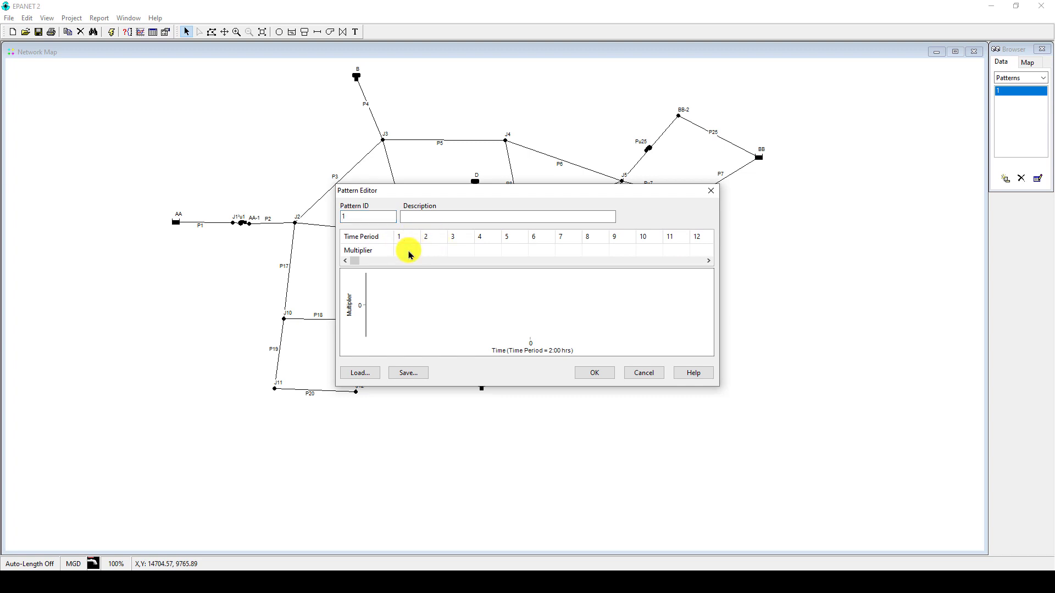
{"action": "type", "text": "1"}
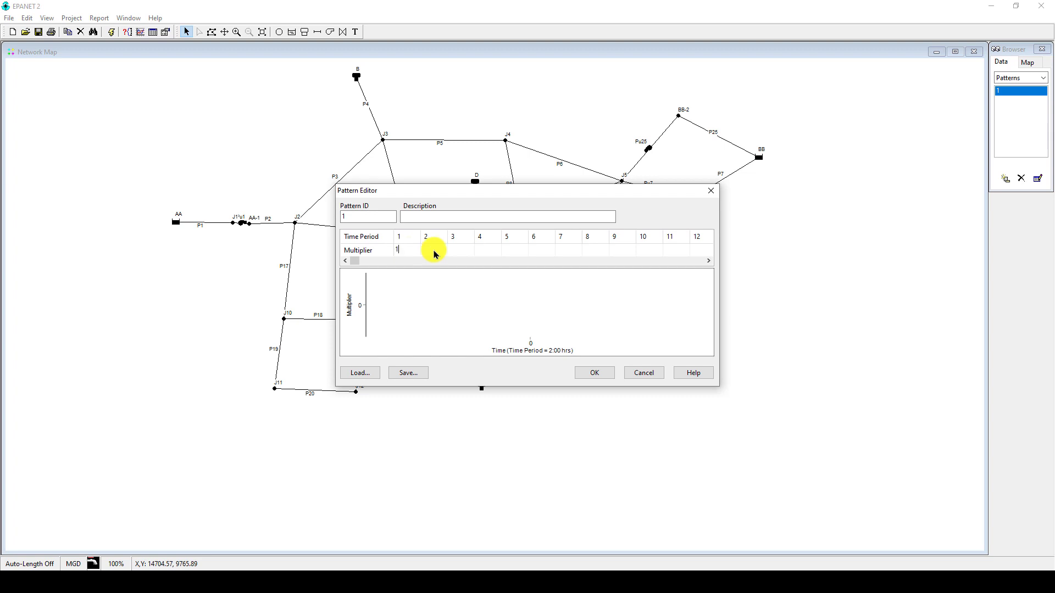
{"action": "left_click", "coordinate": [434, 254]}
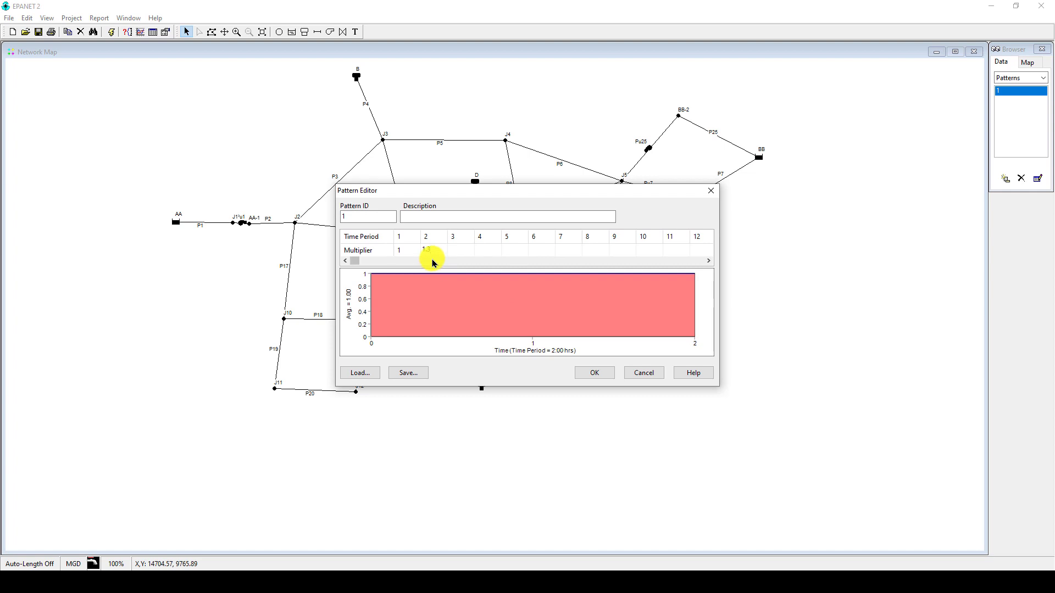
{"action": "left_click", "coordinate": [461, 253]}
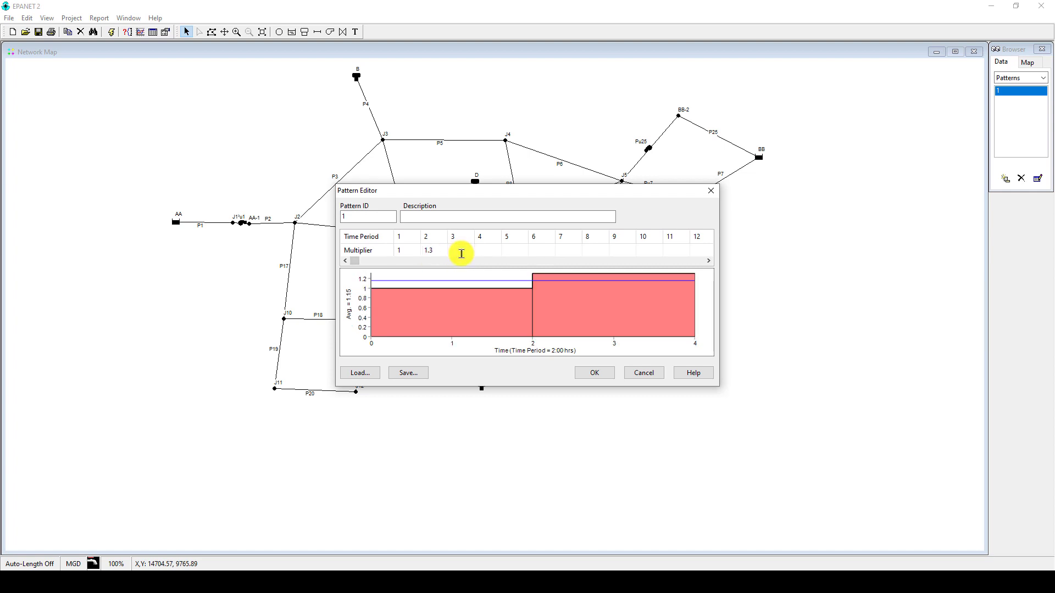
{"action": "type", "text": "1"}
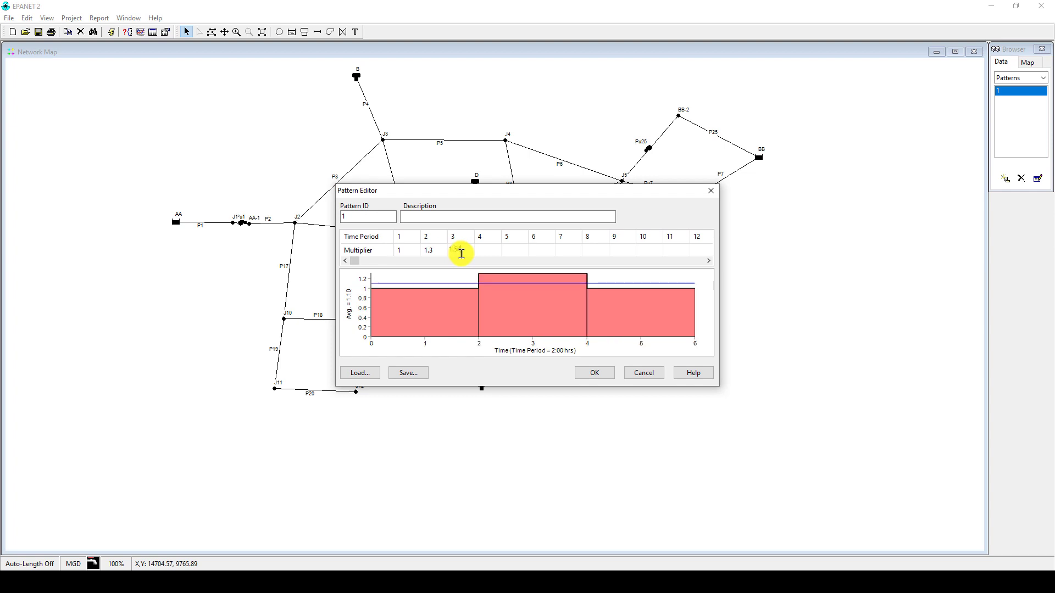
{"action": "type", "text": ".54"}
Set pattern 1's multipliers for periods 4 to 12 to 1.58, 1.55, 1.46, 1.20, 0.85, 0.65, 0.55, 0.57 and 0.75, and accept the pattern
{"action": "type", "text": "1.58\t1.55\t1.46\t1.20\t0.85\t0.65\t0.55\t"}
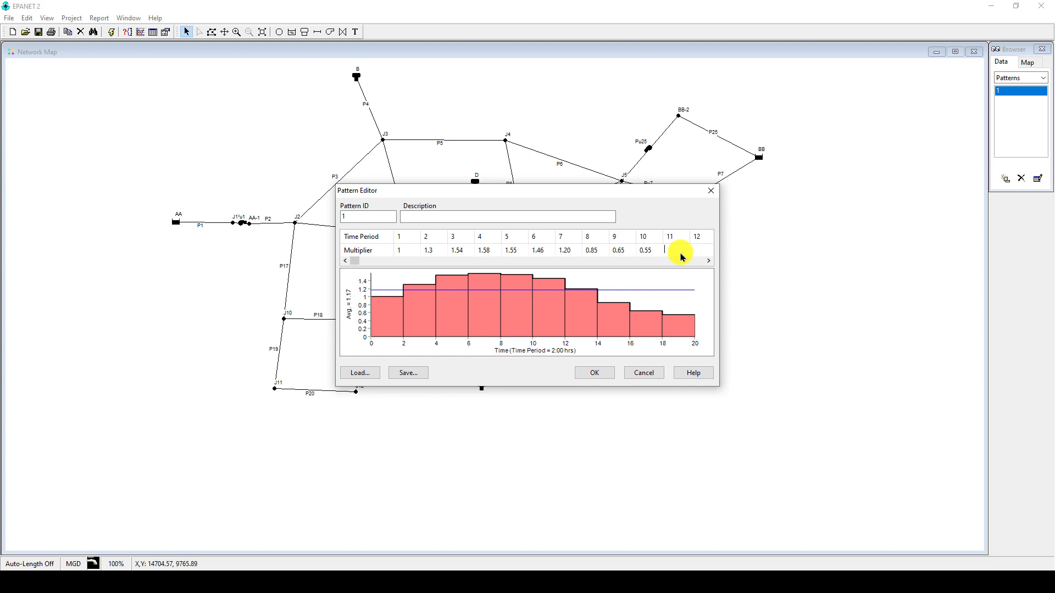
{"action": "type", "text": "0.57"}
{"action": "key", "text": "Tab"}
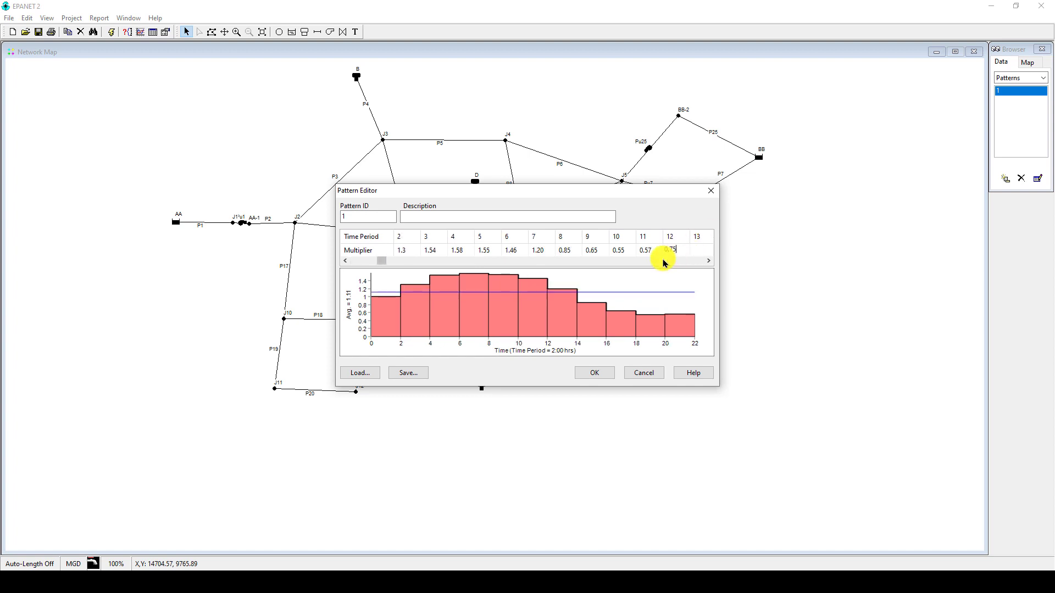
{"action": "key", "text": "Tab"}
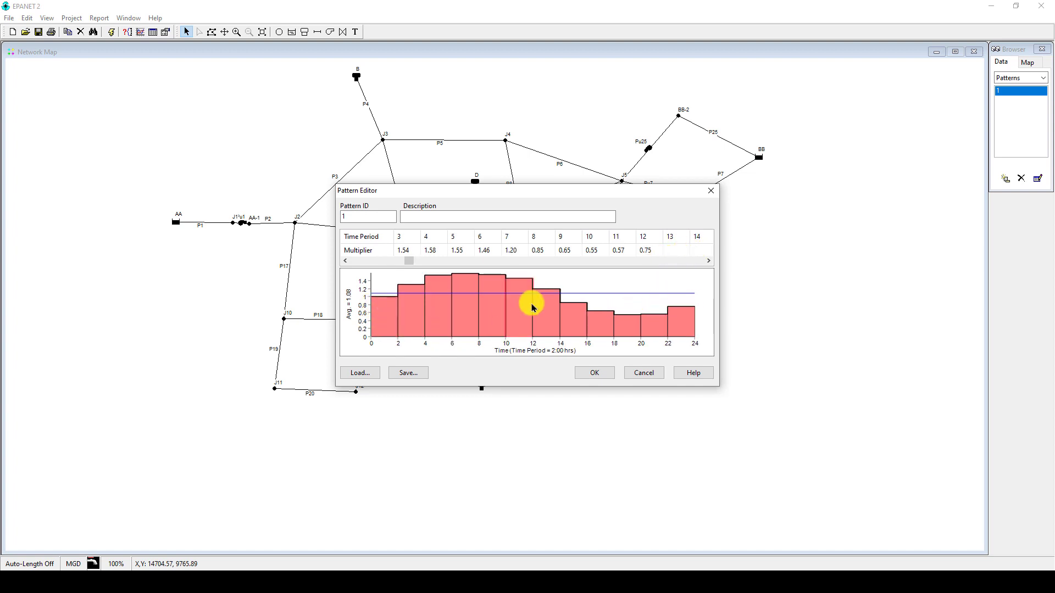
{"action": "left_click", "coordinate": [666, 260]}
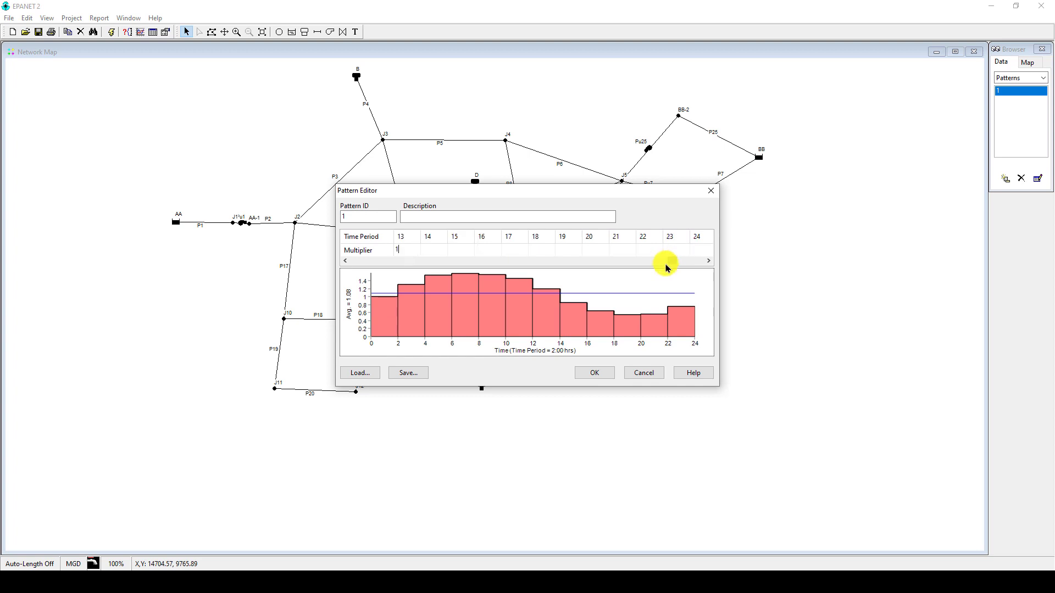
{"action": "left_click_drag", "start_coordinate": [669, 260], "coordinate": [330, 262]}
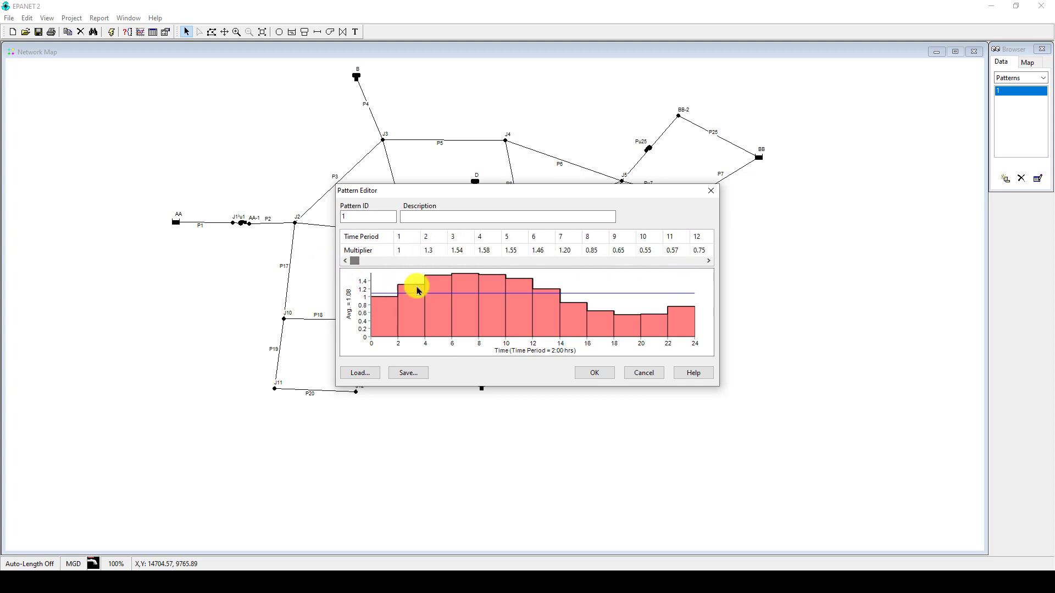
{"action": "left_click", "coordinate": [598, 375]}
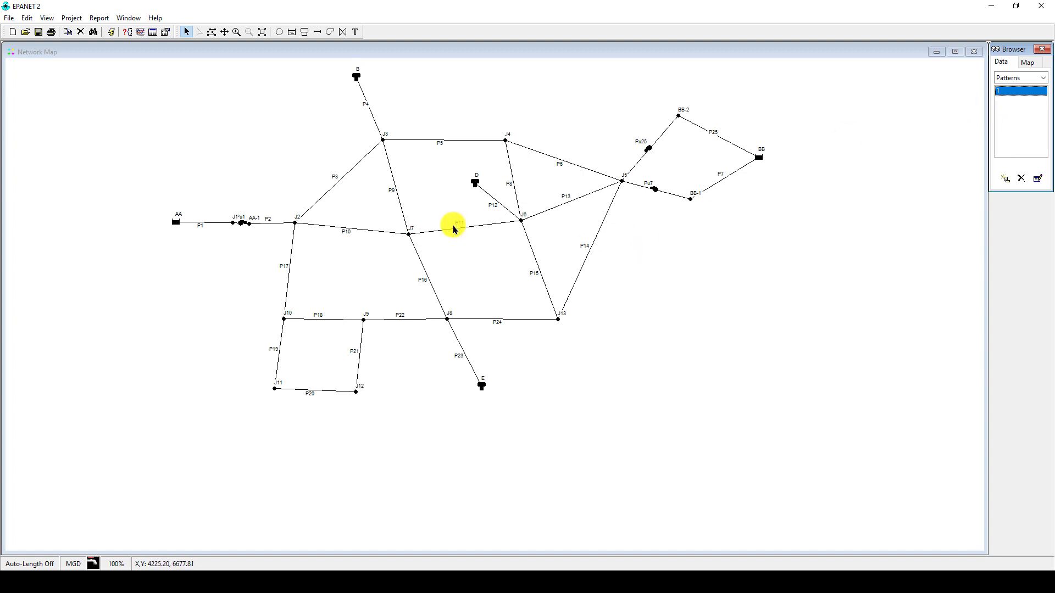
Check the demand pattern assigned to junction J7 in its properties
{"action": "left_click", "coordinate": [410, 235]}
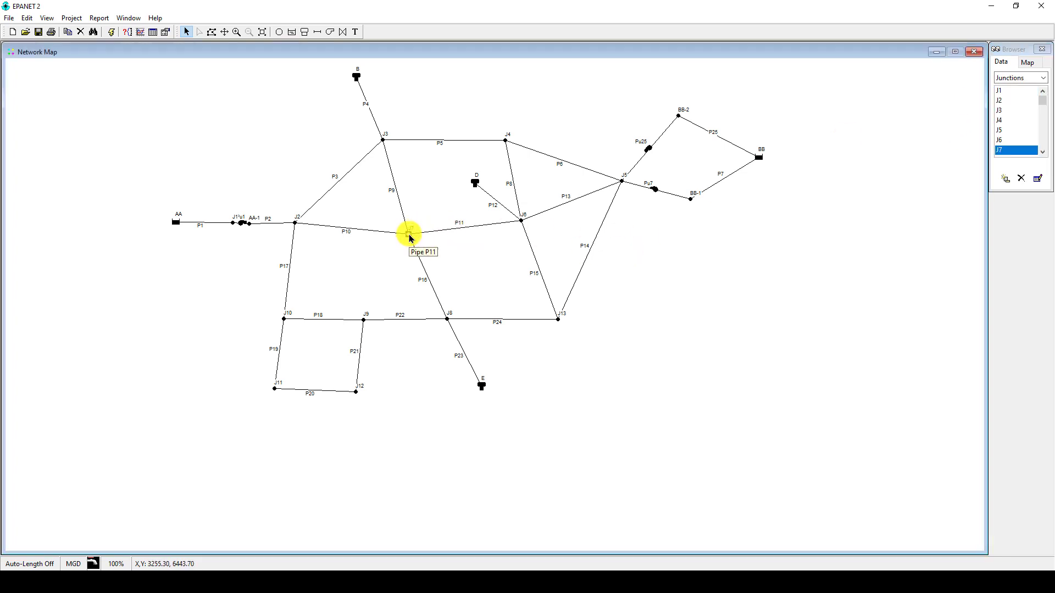
{"action": "double_click", "coordinate": [409, 235]}
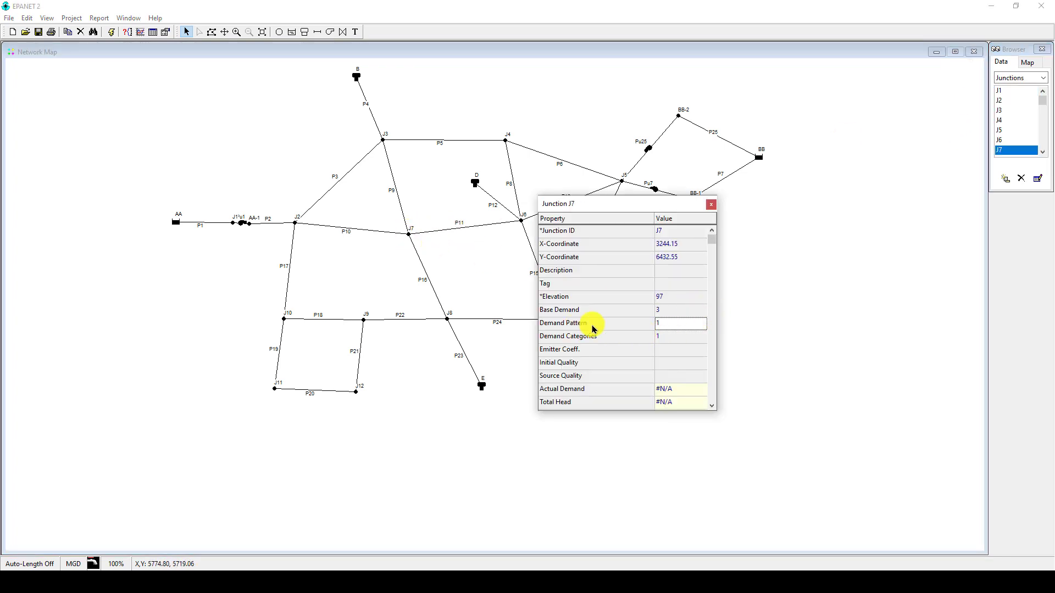
{"action": "left_click", "coordinate": [711, 204]}
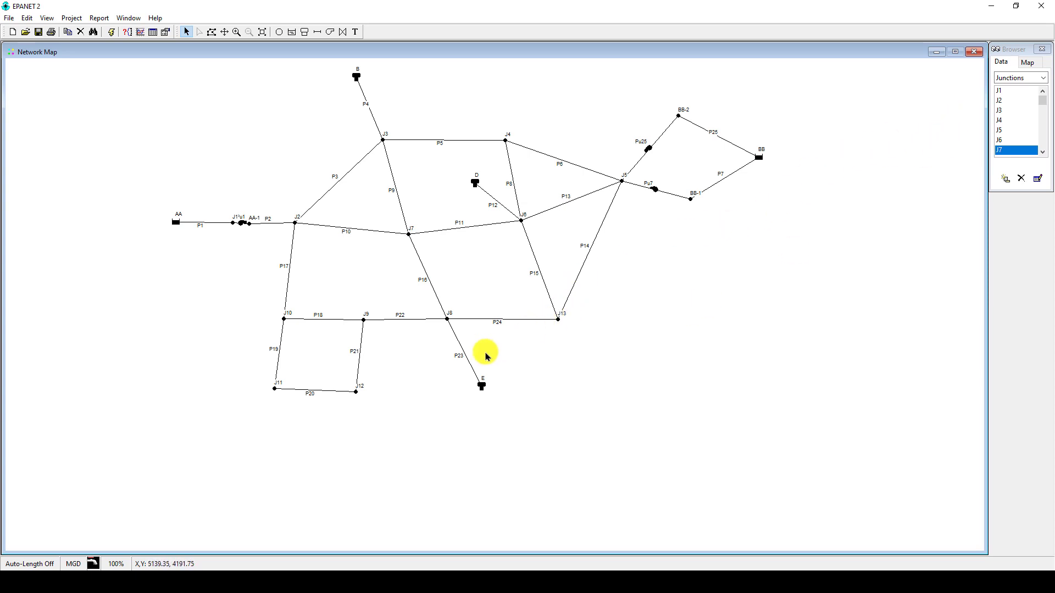
Add a second time pattern with the pattern ID 2
{"action": "left_click", "coordinate": [356, 395]}
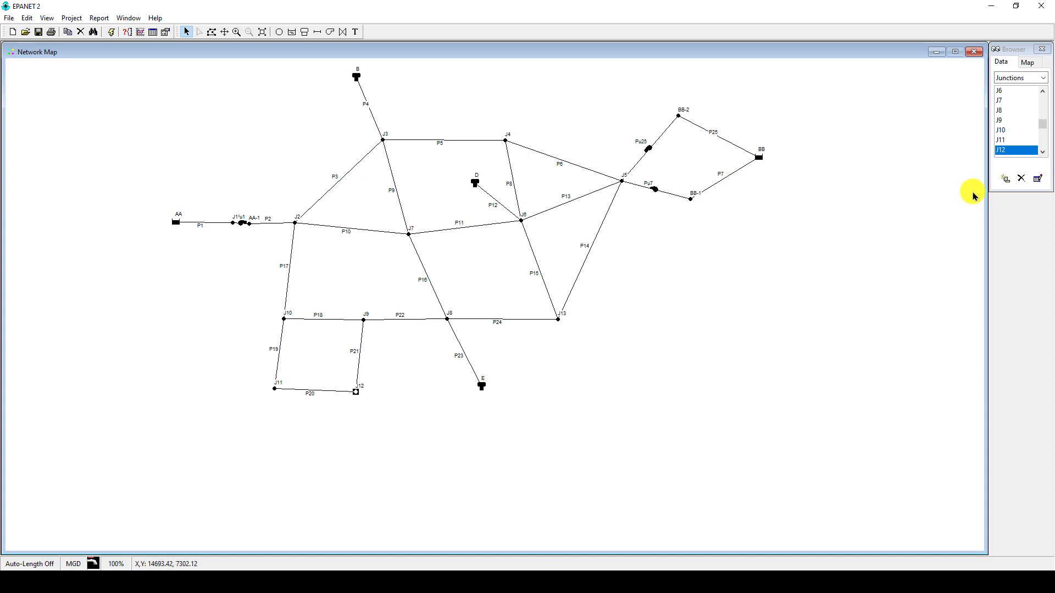
{"action": "left_click", "coordinate": [1044, 81]}
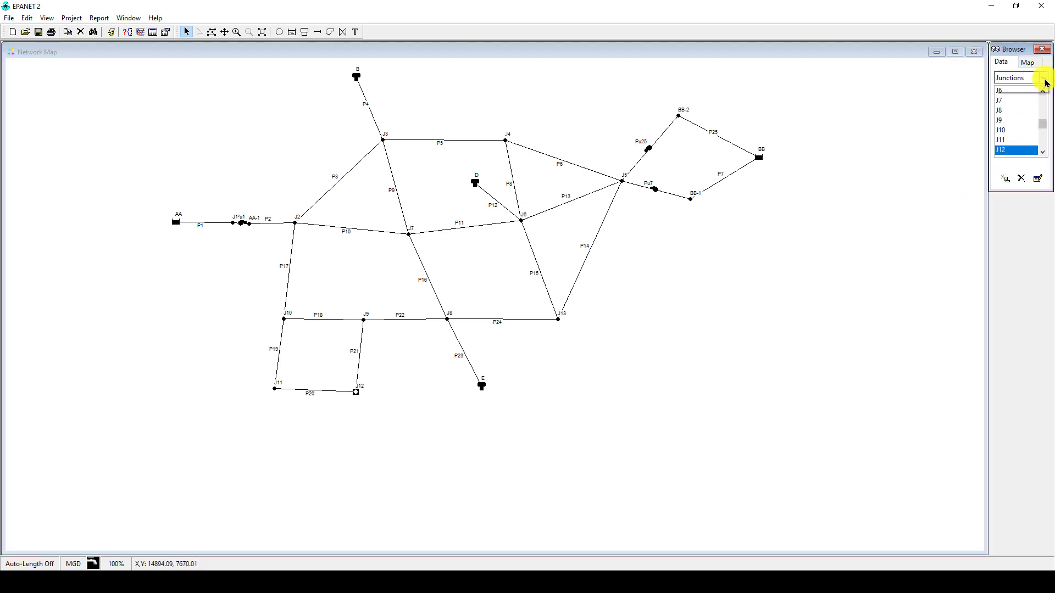
{"action": "left_click", "coordinate": [1009, 150]}
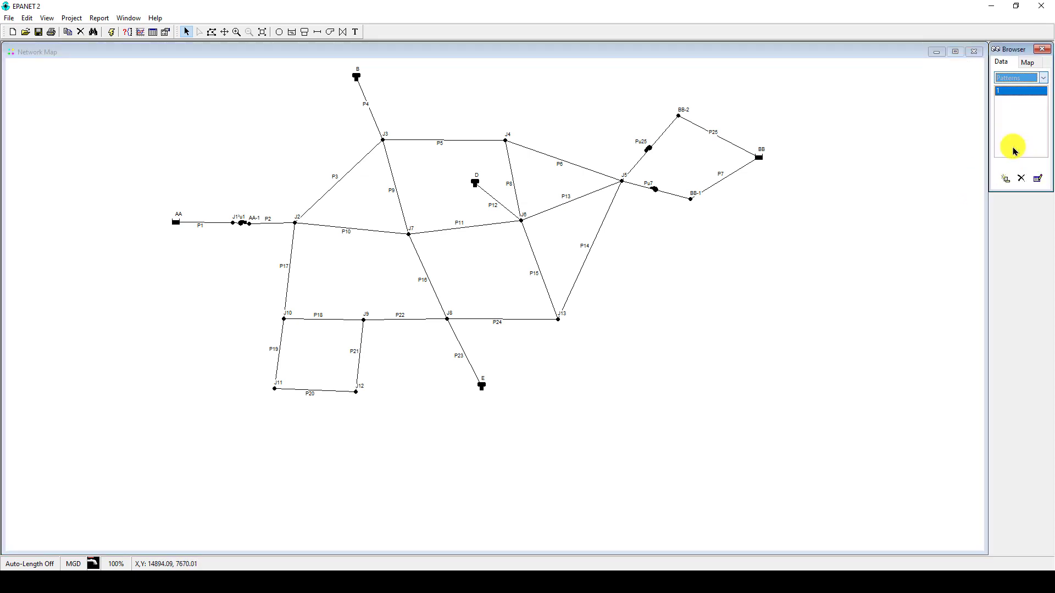
{"action": "left_click", "coordinate": [1006, 179]}
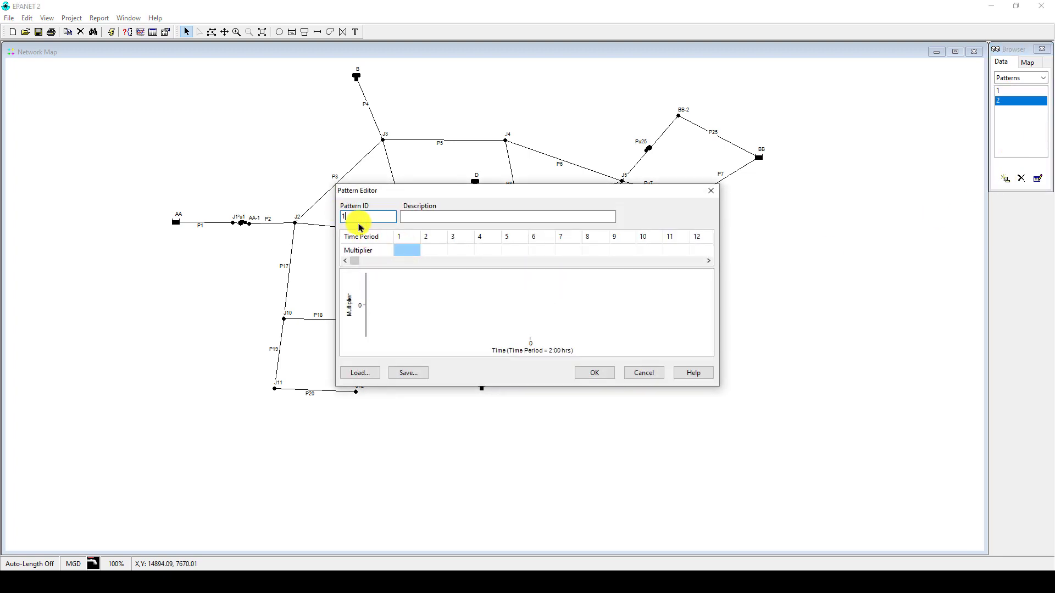
{"action": "left_click", "coordinate": [352, 217]}
{"action": "left_click", "coordinate": [406, 250]}
{"action": "type", "text": "2"}
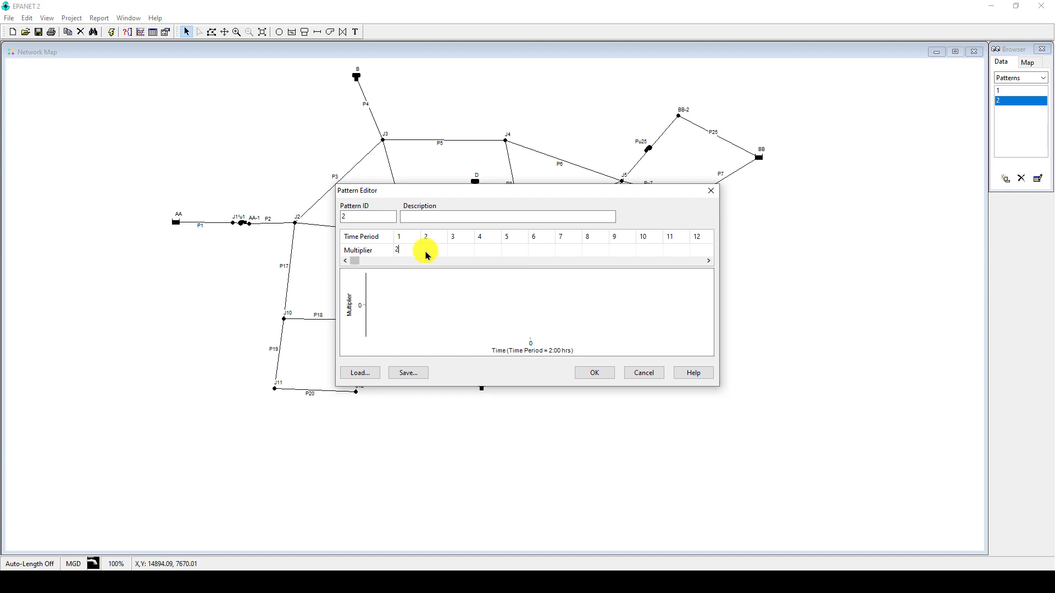
Set the multiplier to 1 for time periods 1 through 12 of pattern 2 and accept the pattern
{"action": "type", "text": "1"}
{"action": "left_click", "coordinate": [432, 251]}
{"action": "type", "text": "1"}
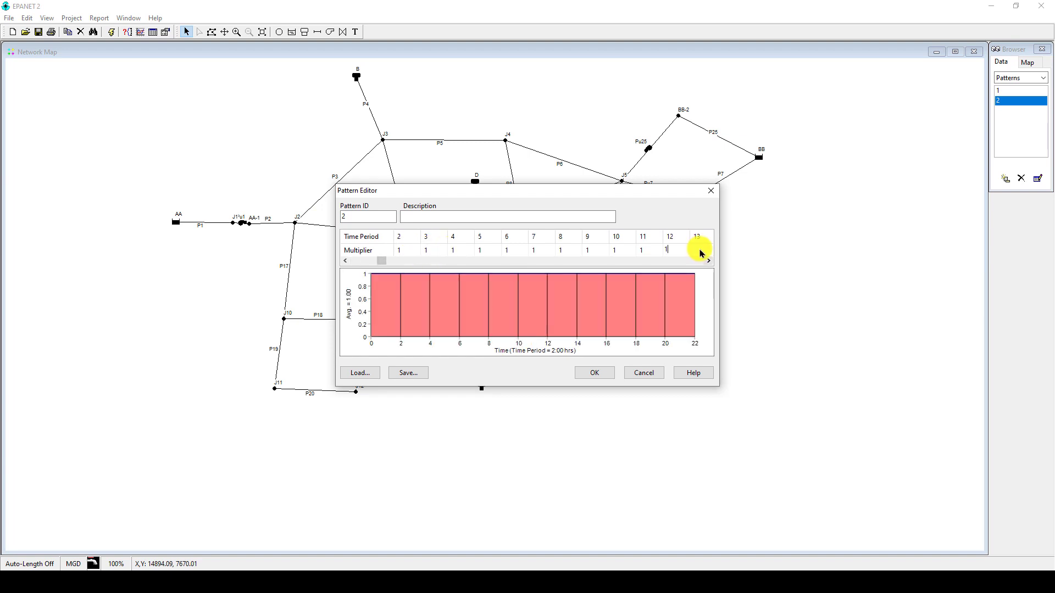
{"action": "left_click", "coordinate": [700, 251]}
{"action": "type", "text": "1"}
{"action": "left_click", "coordinate": [586, 374]}
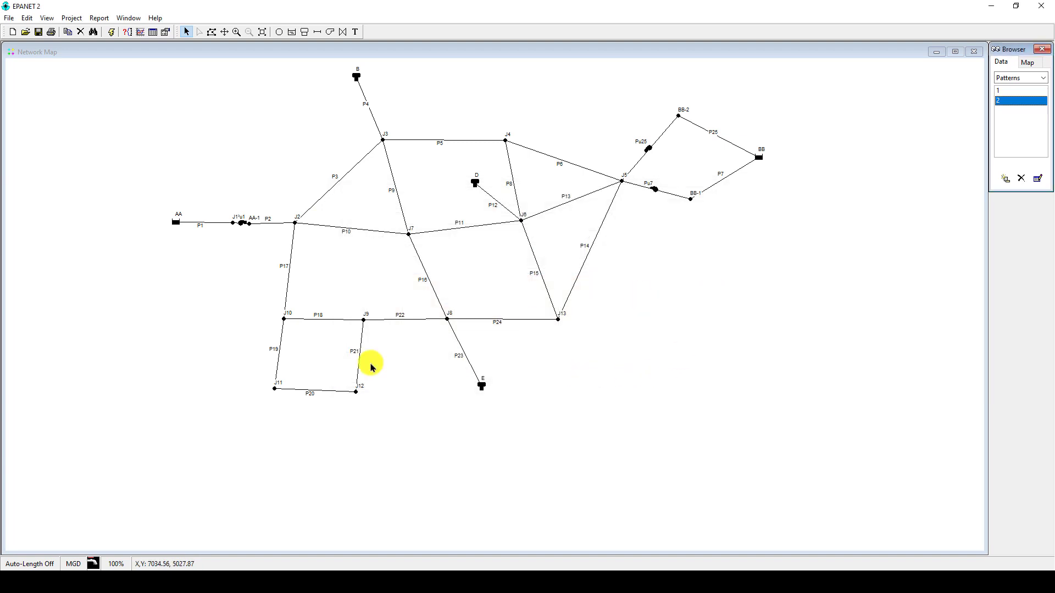
Check the demand pattern assigned to junction J12 in its properties
{"action": "double_click", "coordinate": [357, 394]}
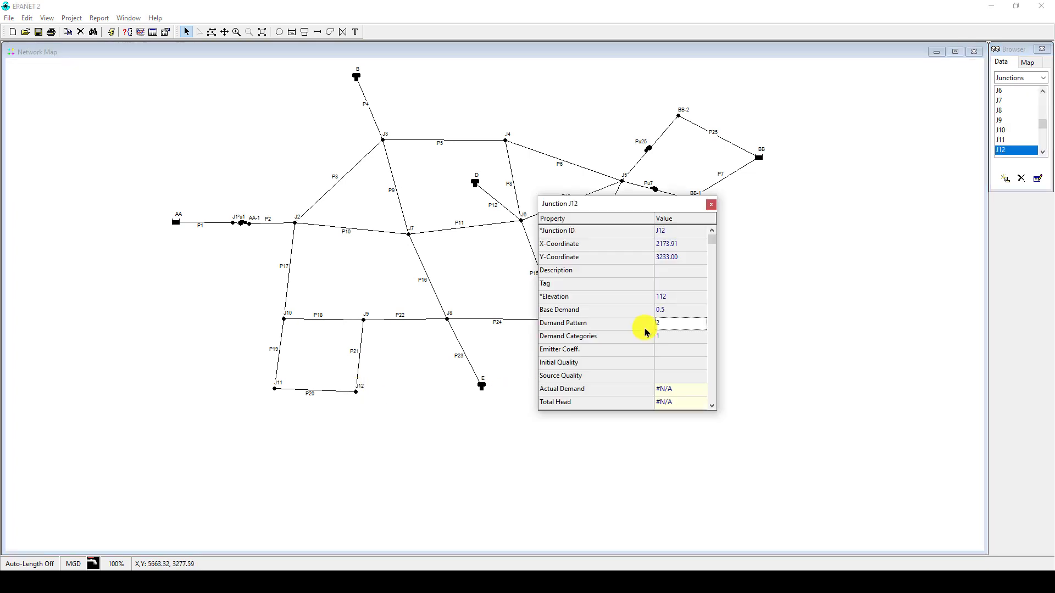
{"action": "left_click", "coordinate": [713, 206]}
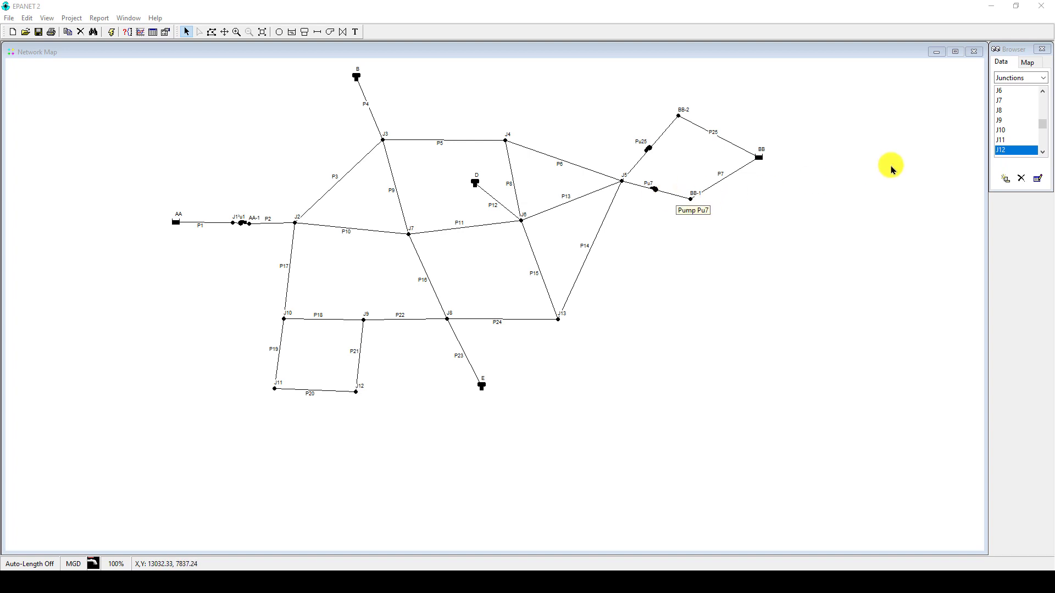
Open the editor for the network's rule-based controls and enlarge its window
{"action": "left_click", "coordinate": [1044, 78]}
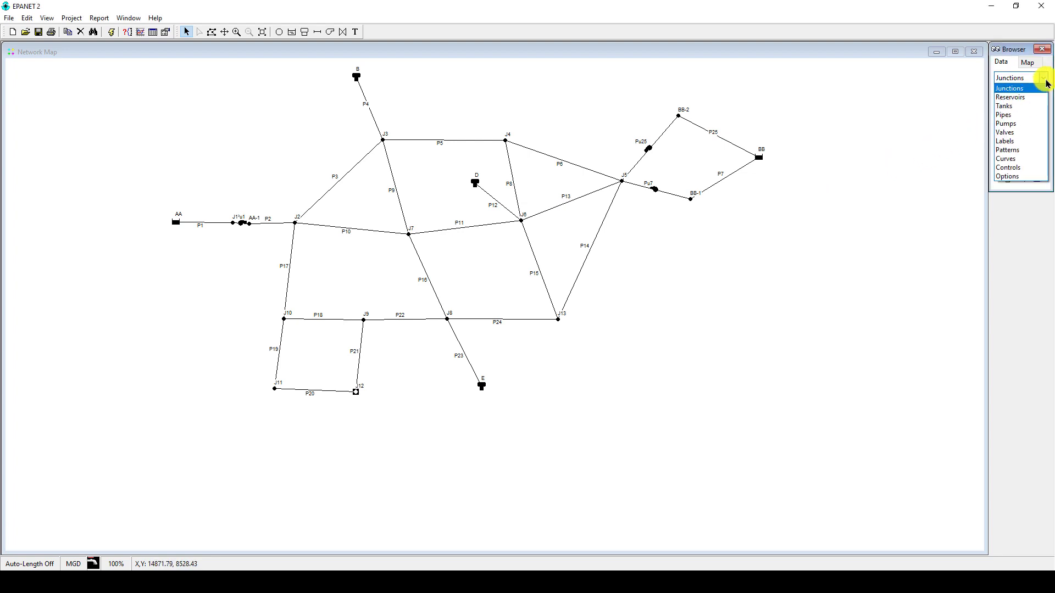
{"action": "left_click", "coordinate": [1018, 159]}
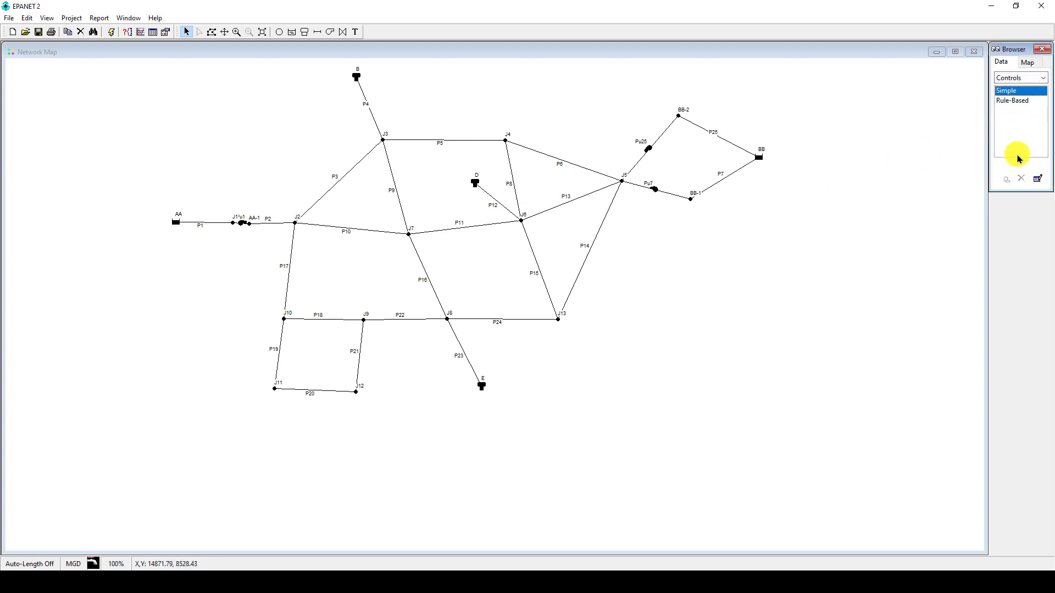
{"action": "left_click", "coordinate": [1013, 102]}
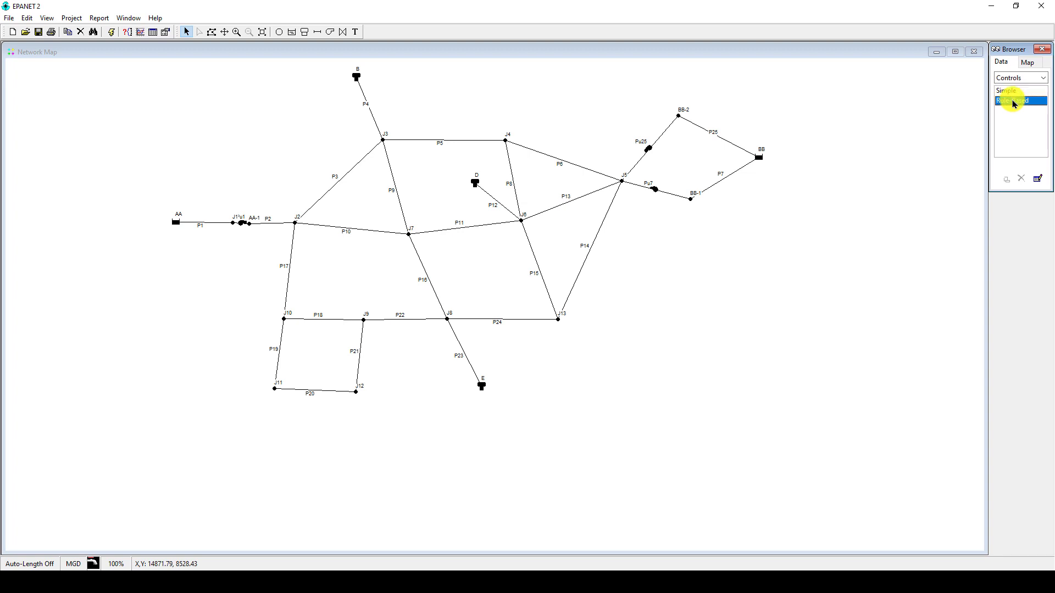
{"action": "left_click", "coordinate": [1038, 179]}
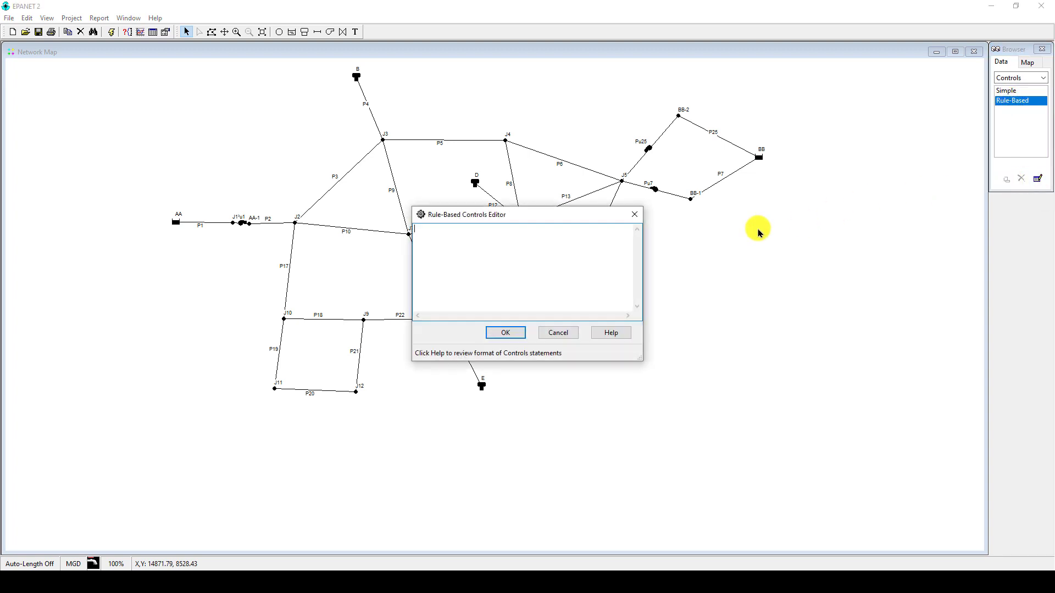
{"action": "left_click_drag", "start_coordinate": [638, 357], "coordinate": [695, 428]}
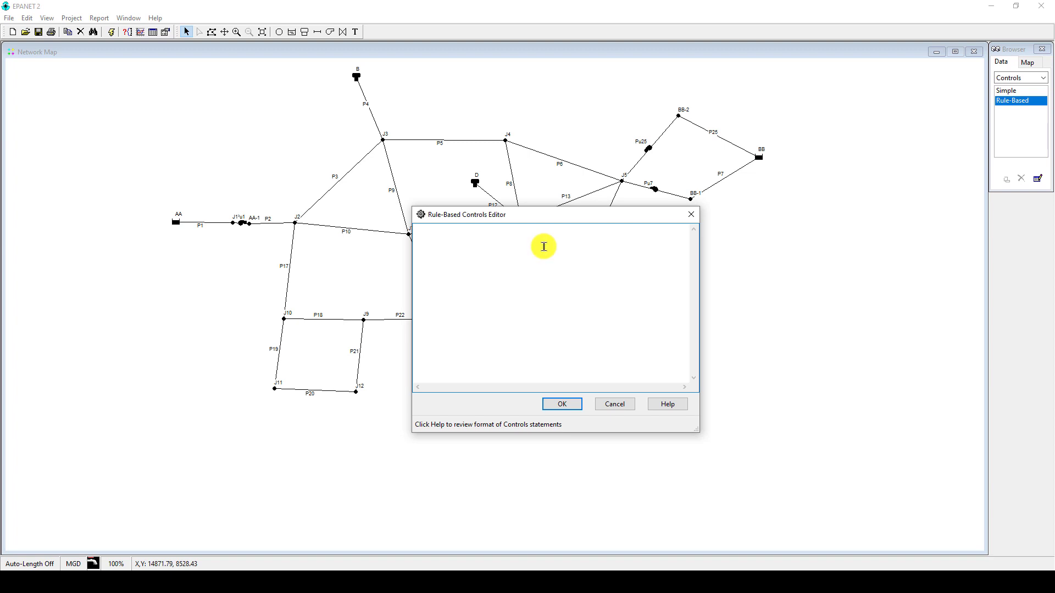
Write RULE 1 with the condition IF JUNCTION J13 HEAD < 240, moving the editor clear of the network
{"action": "type", "text": "ULE 1"}
{"action": "key", "text": "Return"}
{"action": "type", "text": "IF JUNCTION J13"}
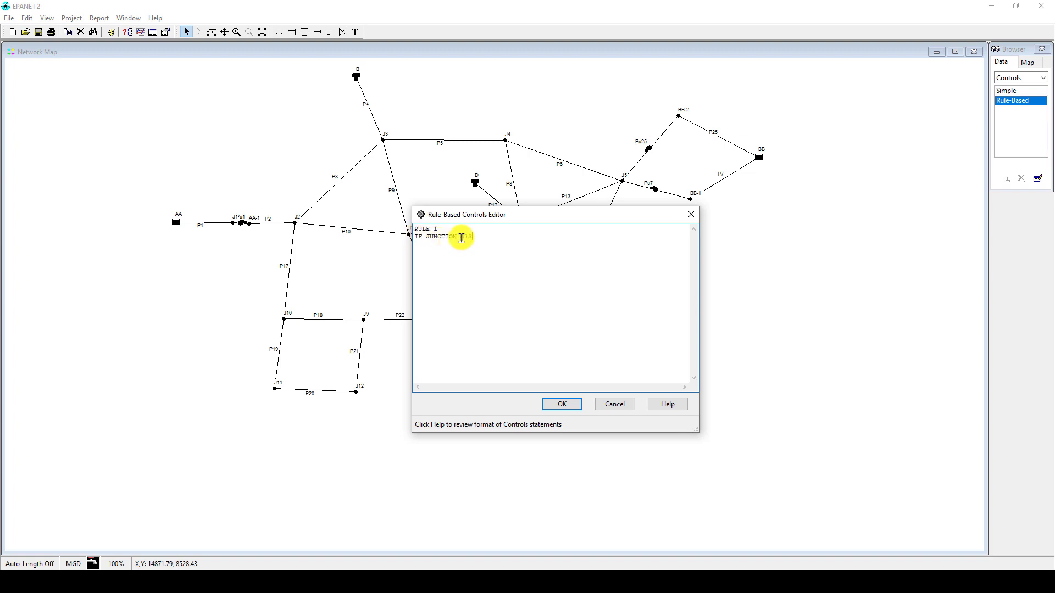
{"action": "left_click_drag", "start_coordinate": [462, 238], "coordinate": [469, 236]}
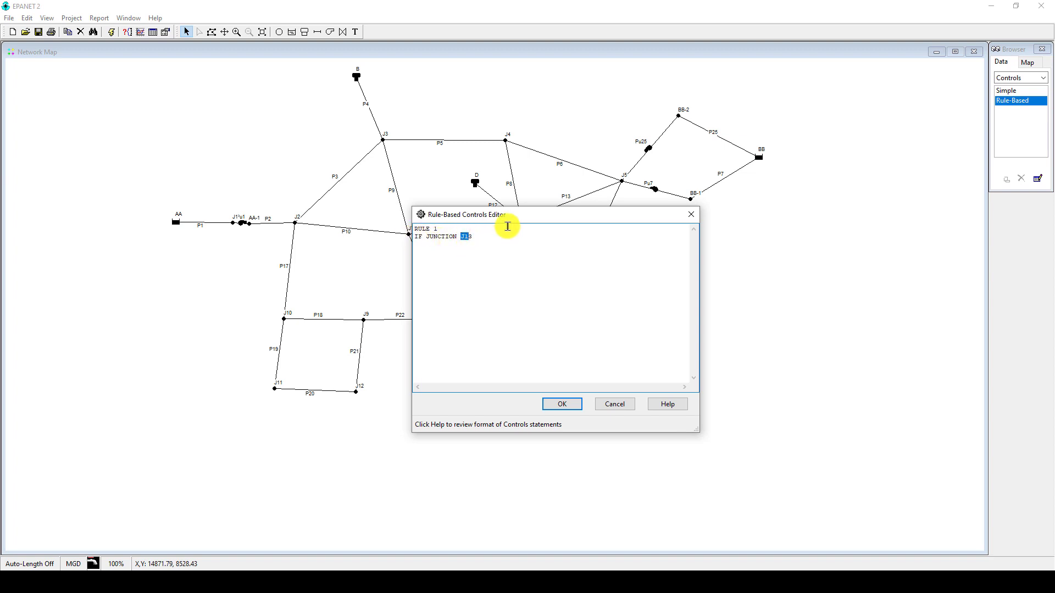
{"action": "left_click_drag", "start_coordinate": [552, 219], "coordinate": [765, 233]}
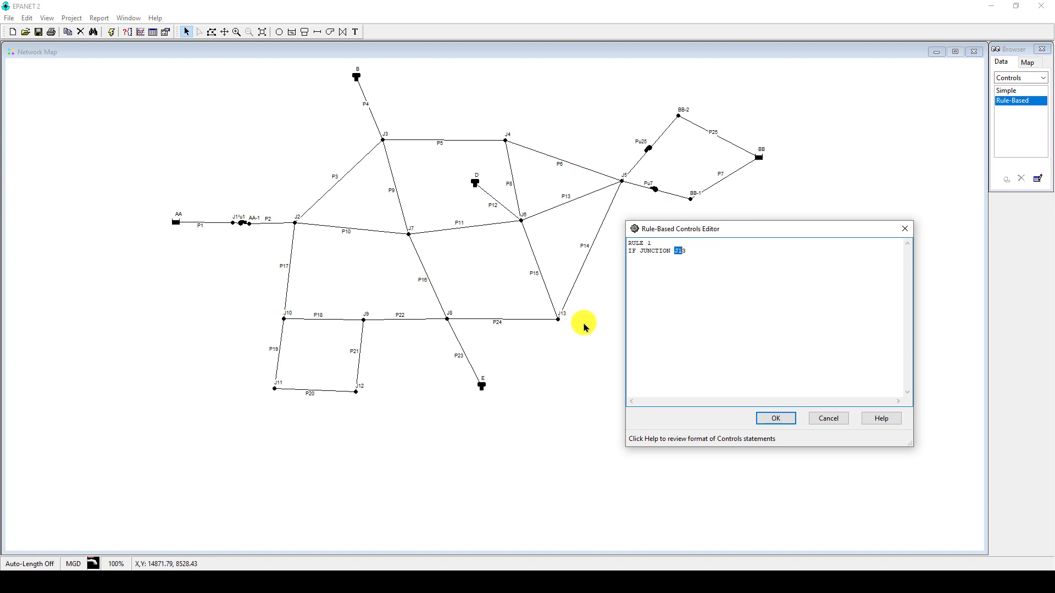
{"action": "left_click", "coordinate": [690, 252]}
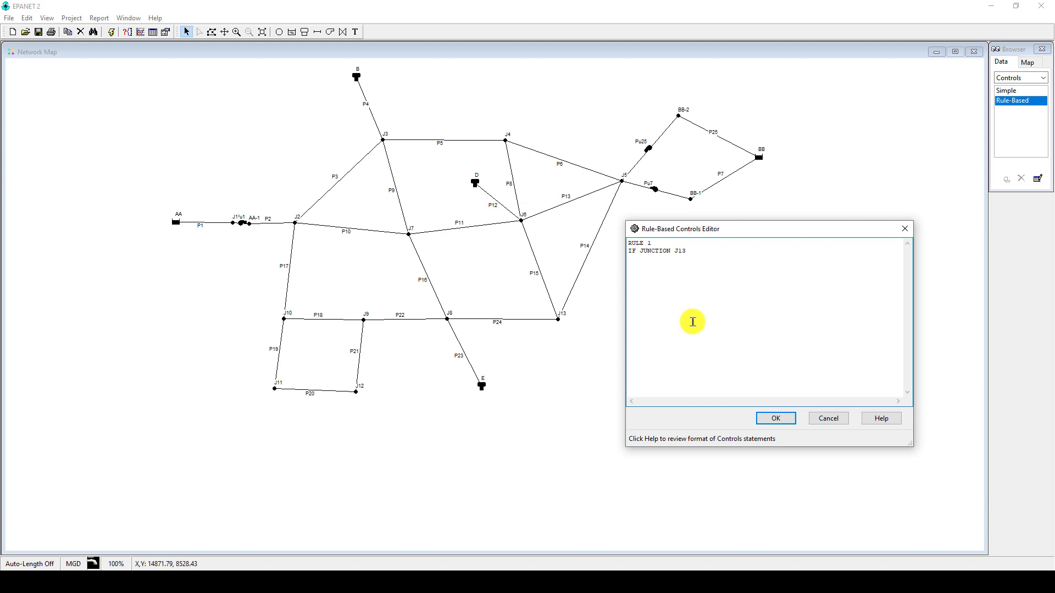
{"action": "type", "text": "HEAD <"}
{"action": "type", "text": " 240"}
Add the actions THEN PUMP Pu25 STATUS IS OPEN and AND PUMP Pu7 STATUS IS CLOSED on separate lines of rule 1
{"action": "type", "text": "HEN"}
{"action": "type", "text": " PUMP "}
{"action": "type", "text": "Pu25"}
{"action": "type", "text": " STAT"}
{"action": "type", "text": "US IS OPEN"}
{"action": "type", "text": "AND"}
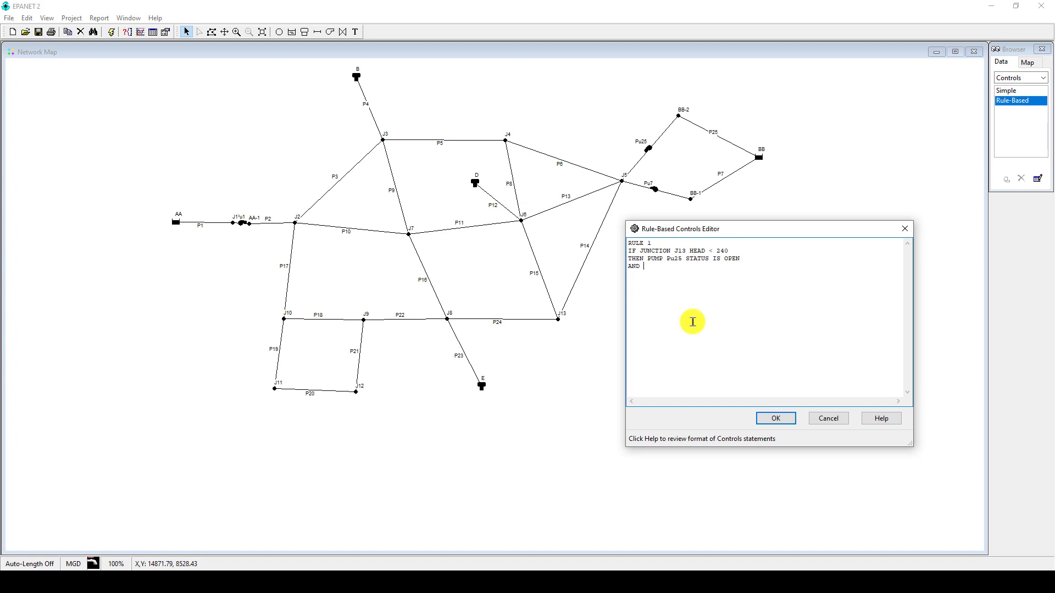
{"action": "type", "text": " PUMP Pu7 STATSUS IS CLOSED"}
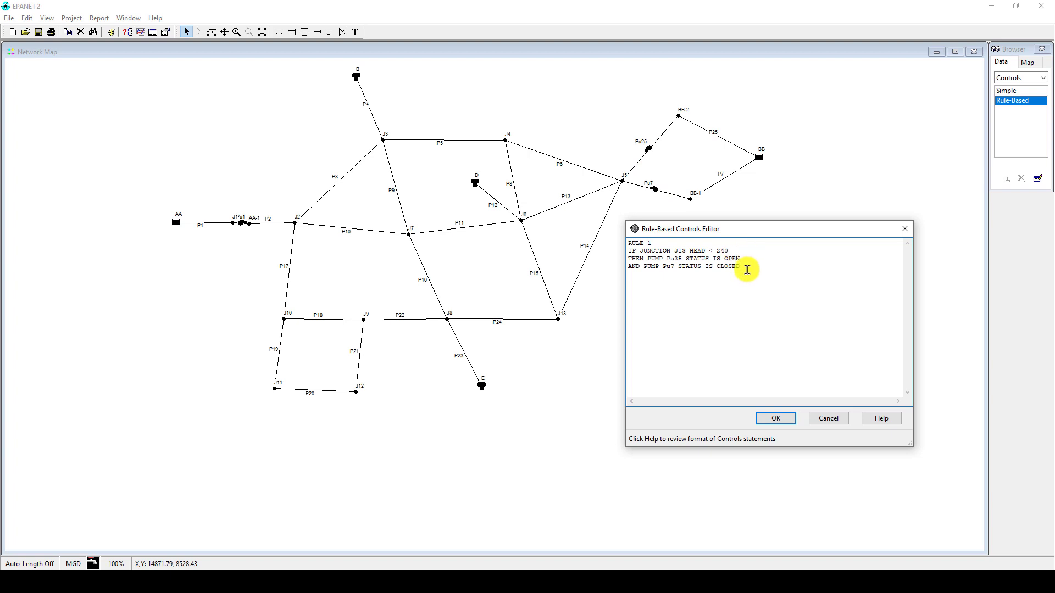
Duplicate the whole first rule below itself after a blank line and number the copy RULE 2
{"action": "left_click_drag", "start_coordinate": [742, 267], "coordinate": [612, 240]}
{"action": "key", "text": "ctrl+c"}
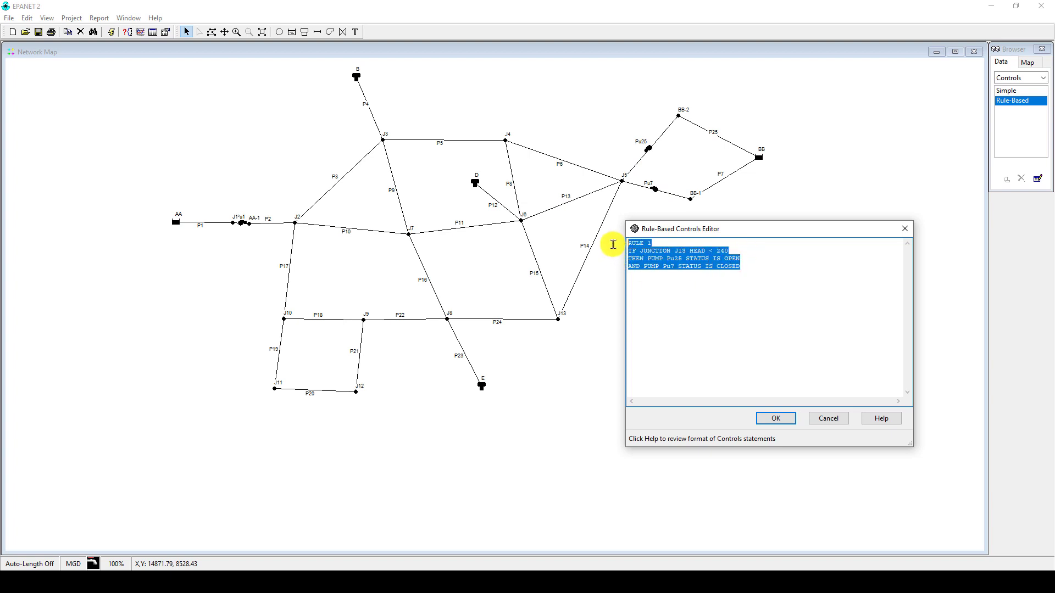
{"action": "left_click", "coordinate": [753, 269]}
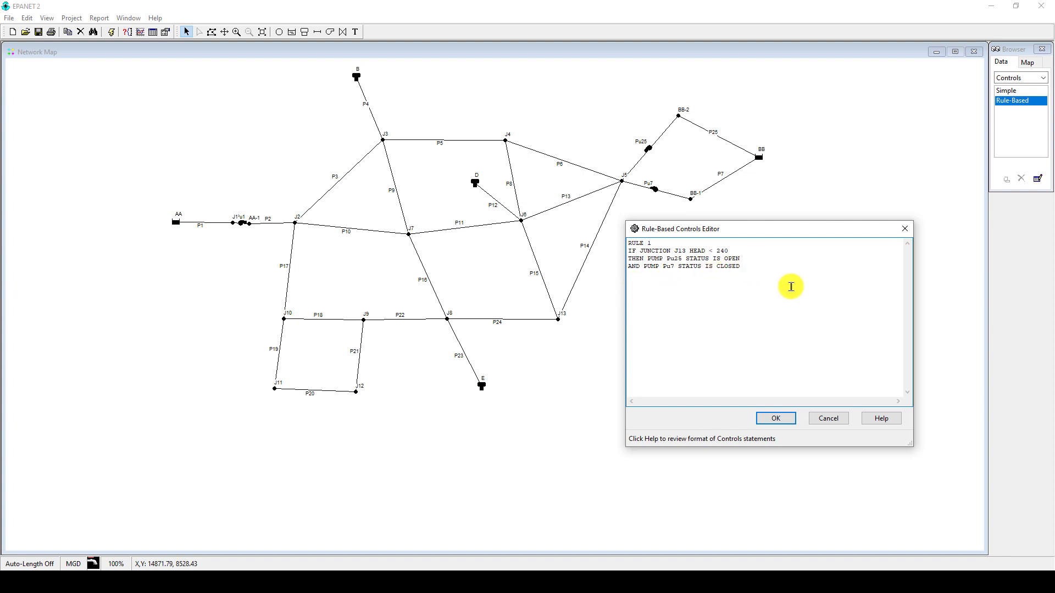
{"action": "key", "text": "Return"}
{"action": "key", "text": "ctrl+v"}
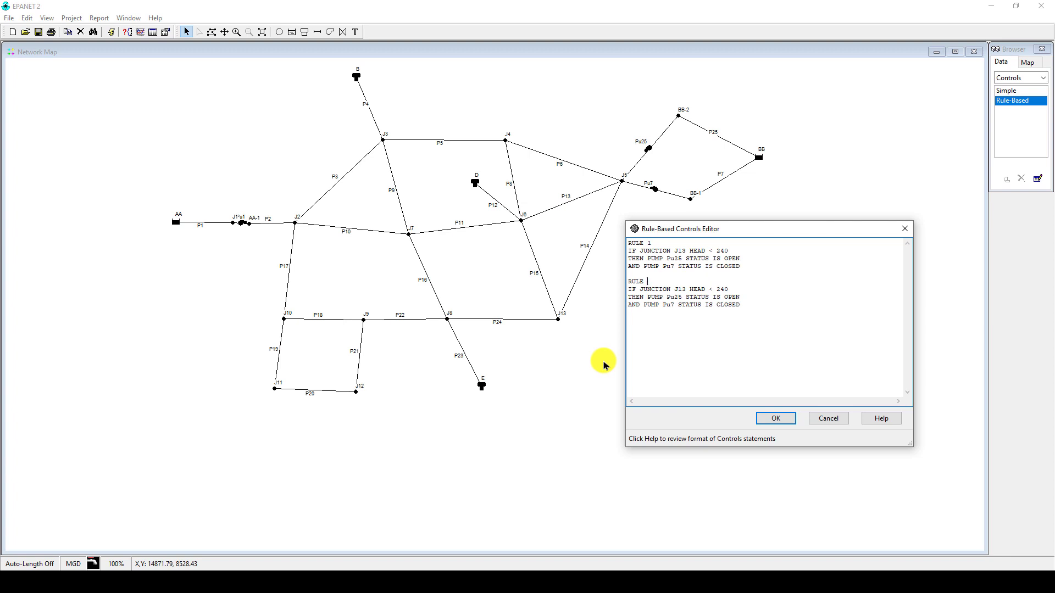
{"action": "type", "text": "2"}
Change the condition of rule 2 to JUNCTION J13 HEAD > 270
{"action": "left_click", "coordinate": [710, 289]}
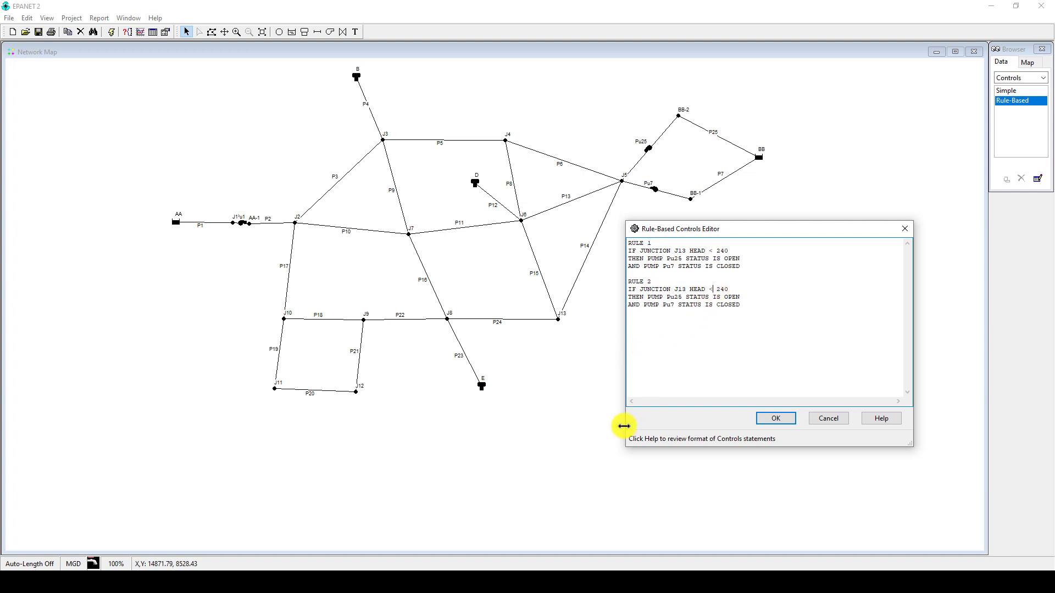
{"action": "key", "text": "BackSpace"}
{"action": "type", "text": ">"}
{"action": "key", "text": "Delete"}
{"action": "type", "text": "7"}
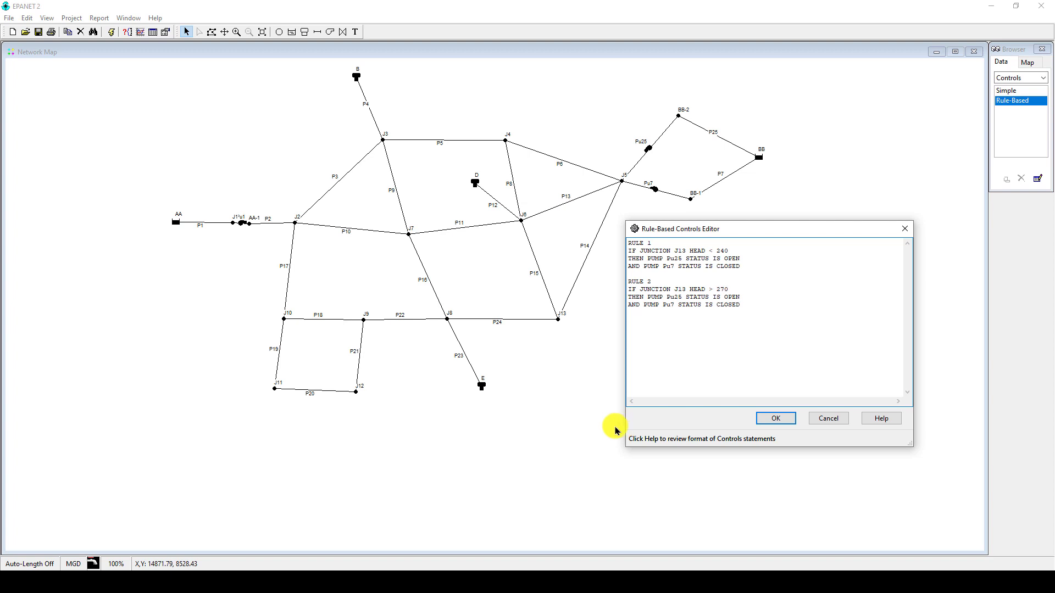
Swap the pumps in rule 2 so that its actions open Pu7 and close Pu25
{"action": "left_click", "coordinate": [683, 297]}
{"action": "key", "text": "BackSpace"}
{"action": "key", "text": "BackSpace"}
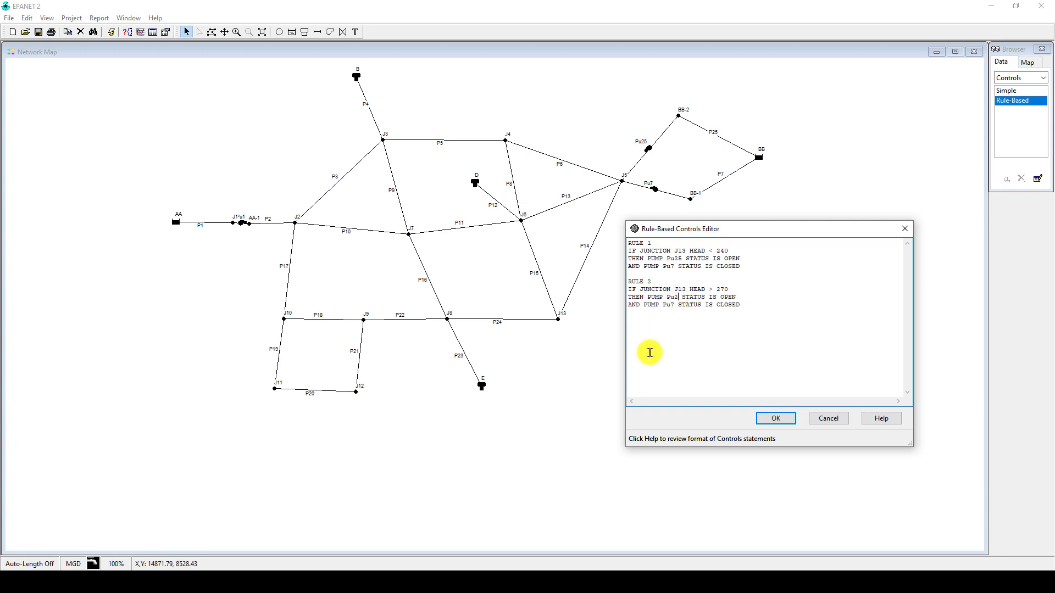
{"action": "type", "text": "7"}
{"action": "left_click", "coordinate": [672, 305]}
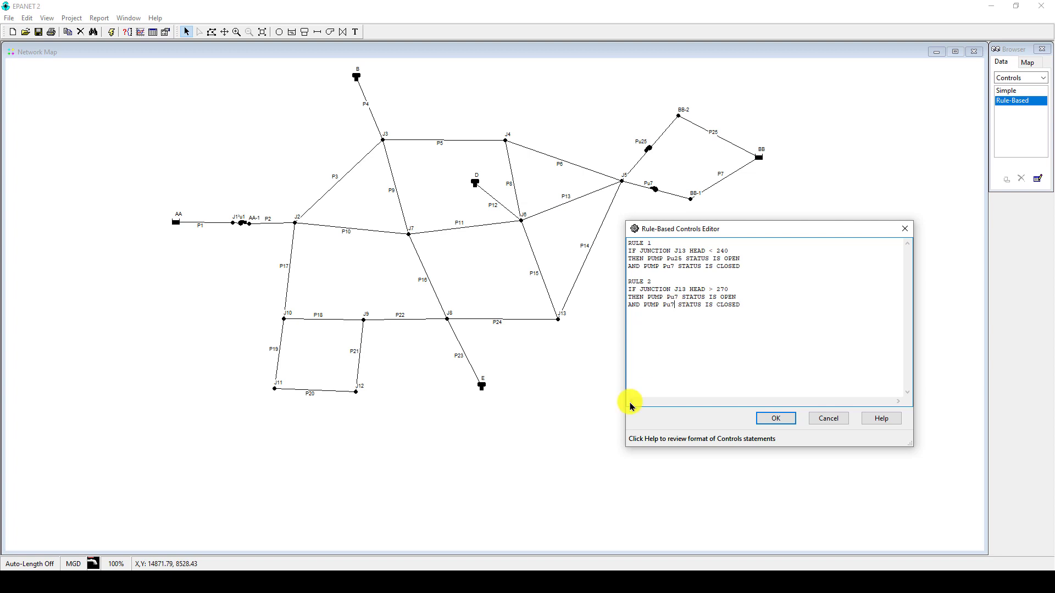
{"action": "key", "text": "BackSpace"}
{"action": "type", "text": "25"}
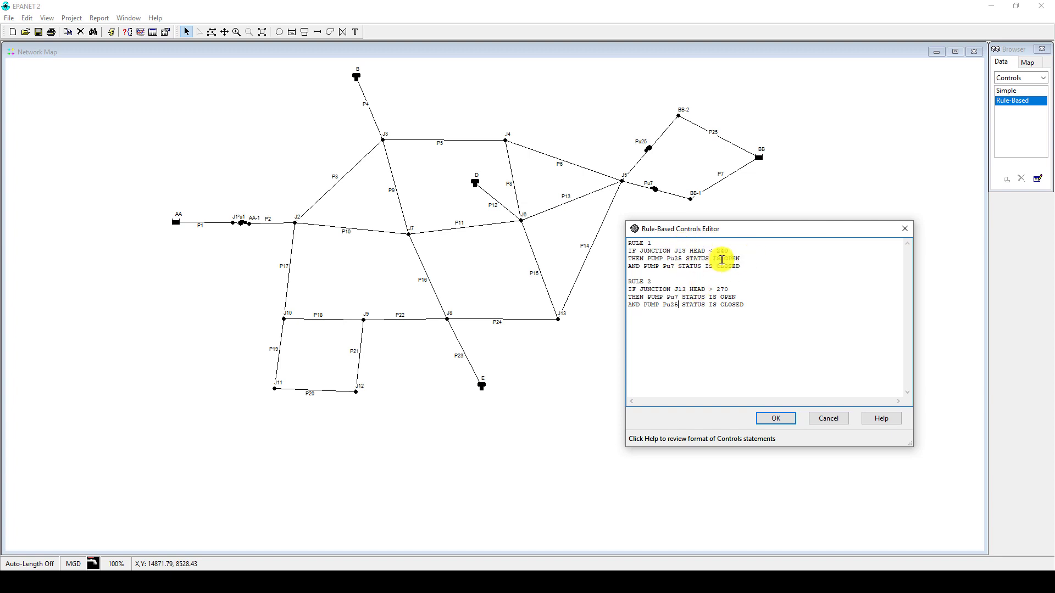
{"action": "left_click", "coordinate": [746, 251]}
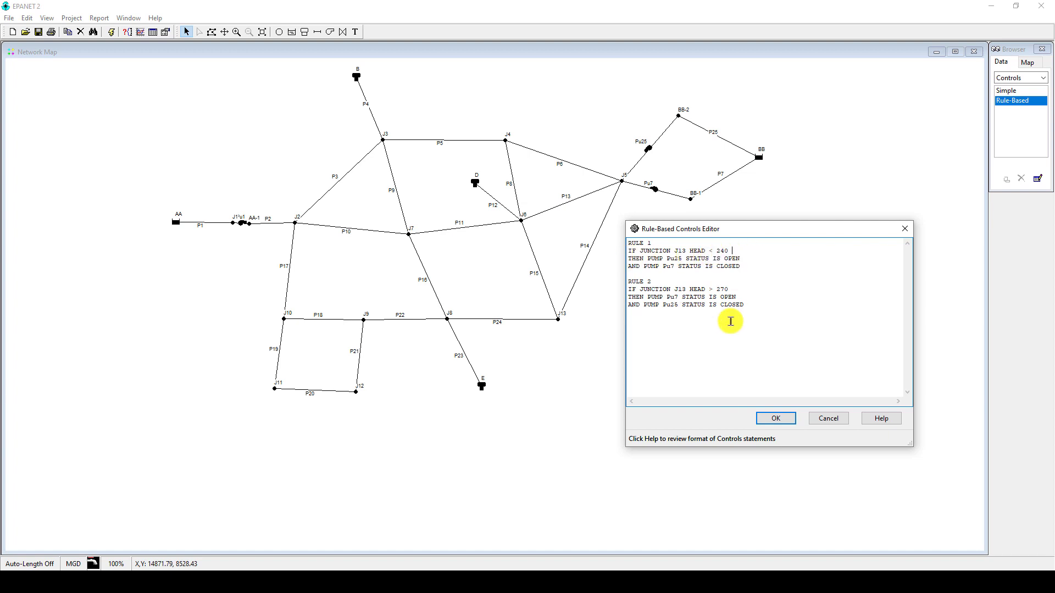
{"action": "key", "text": "Delete"}
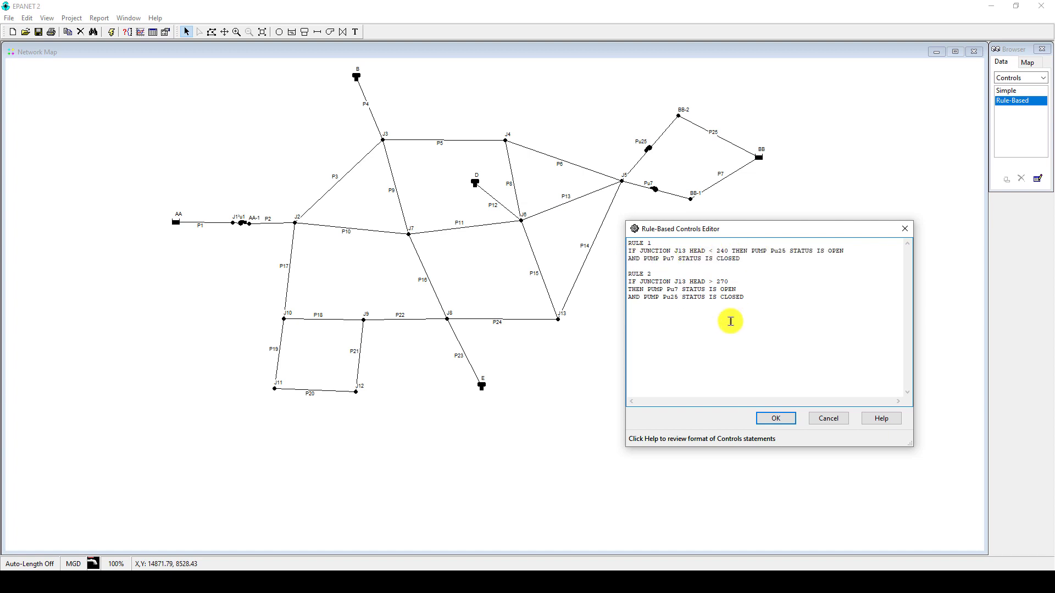
{"action": "key", "text": "Return"}
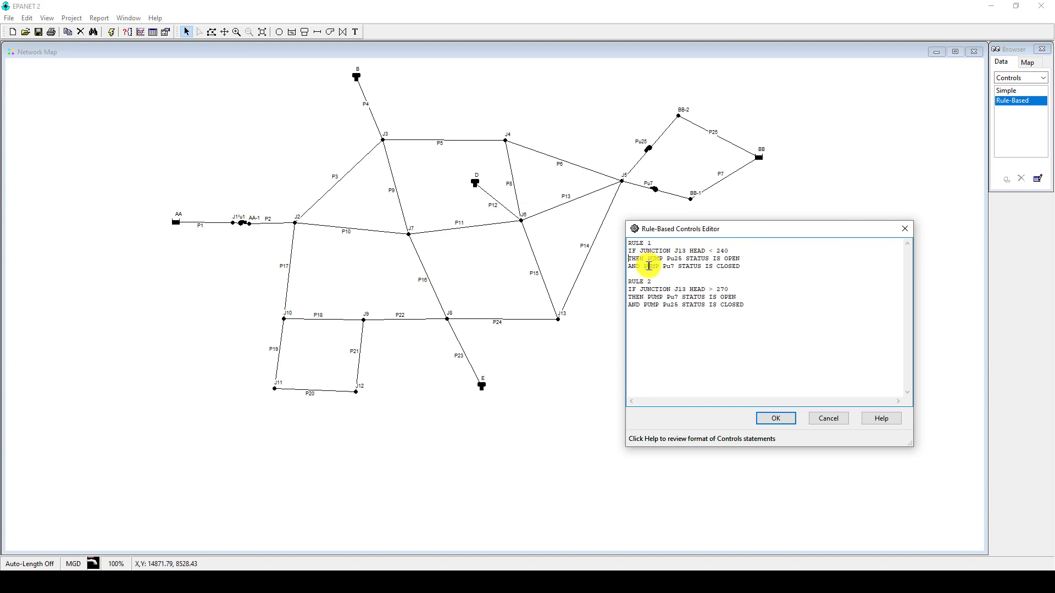
Accept the two rule-based pump controls and close the editor
{"action": "left_click", "coordinate": [775, 418]}
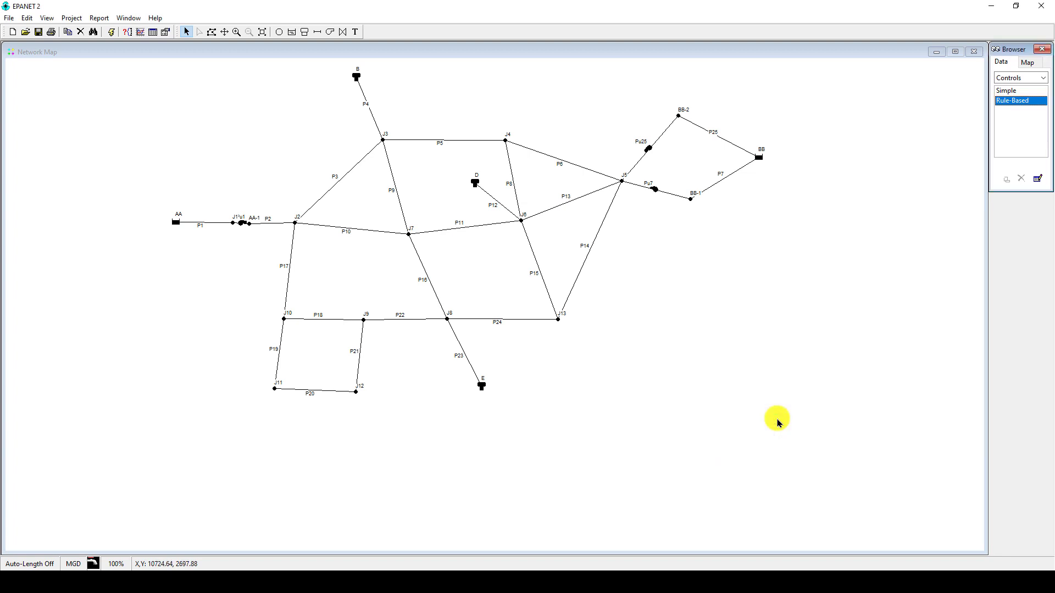